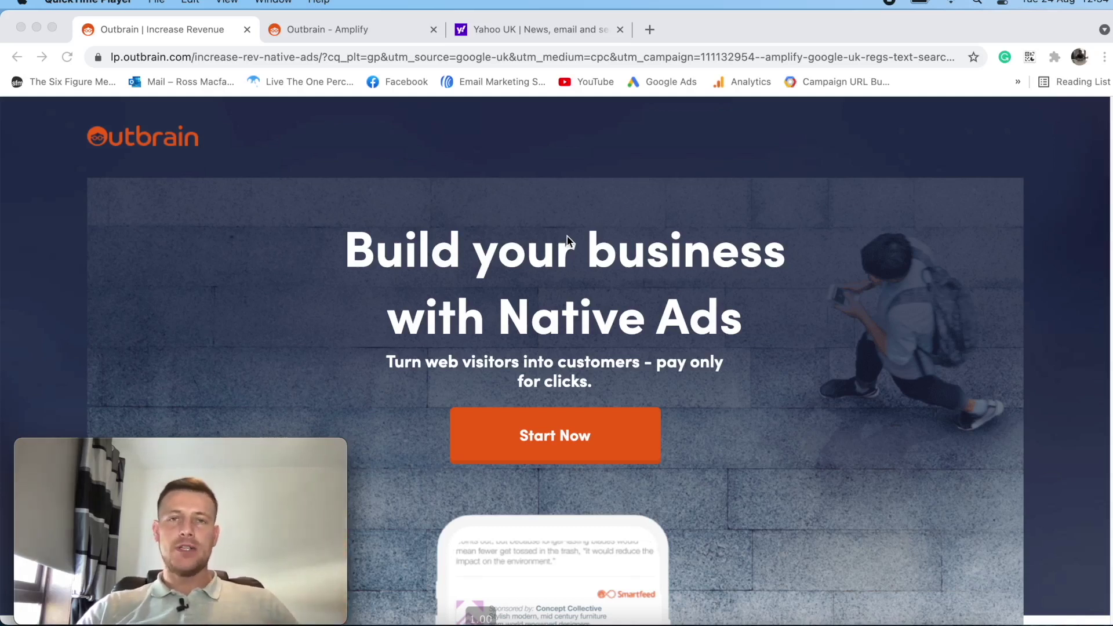
Switch to the Yahoo UK tab and browse down its news feed.
scroll(544, 345, "down", 20)
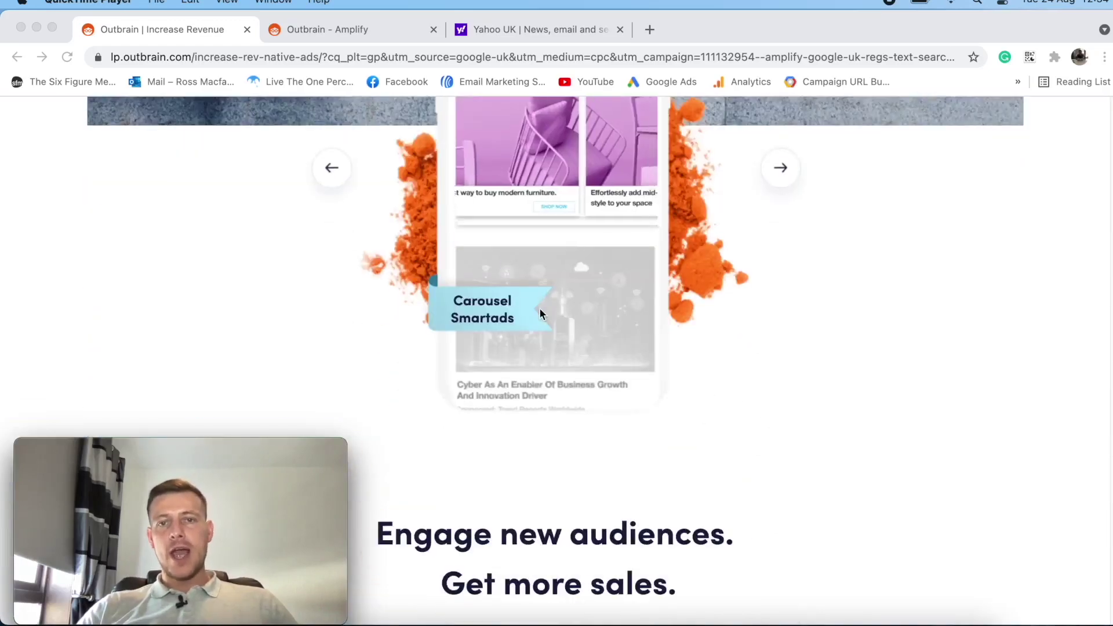
scroll(540, 314, "down", 15)
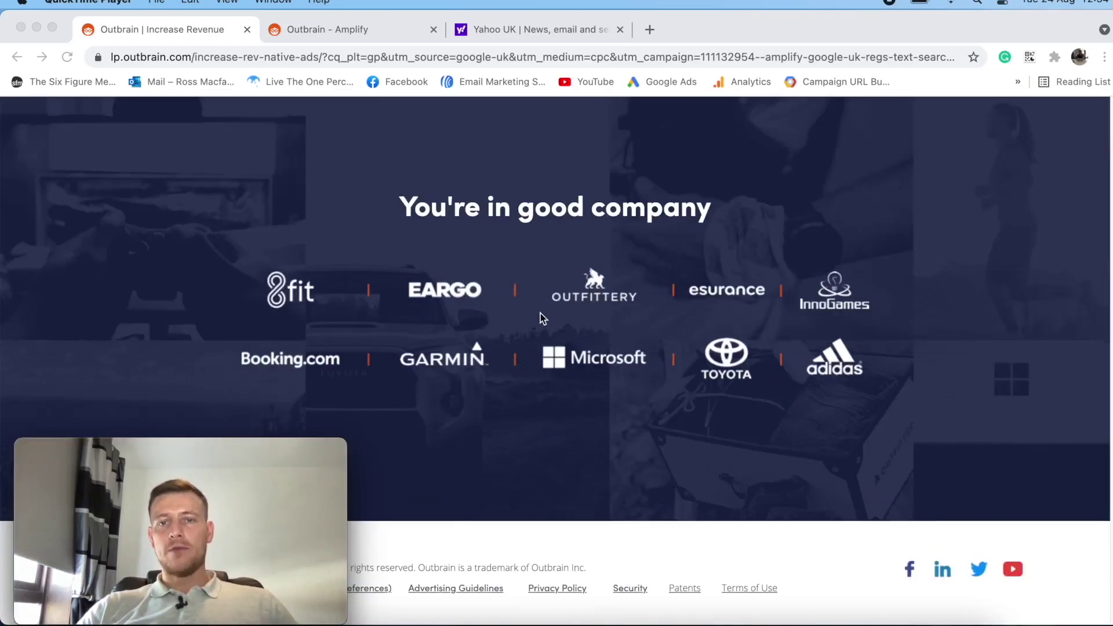
scroll(541, 315, "up", 20)
scroll(543, 320, "up", 10)
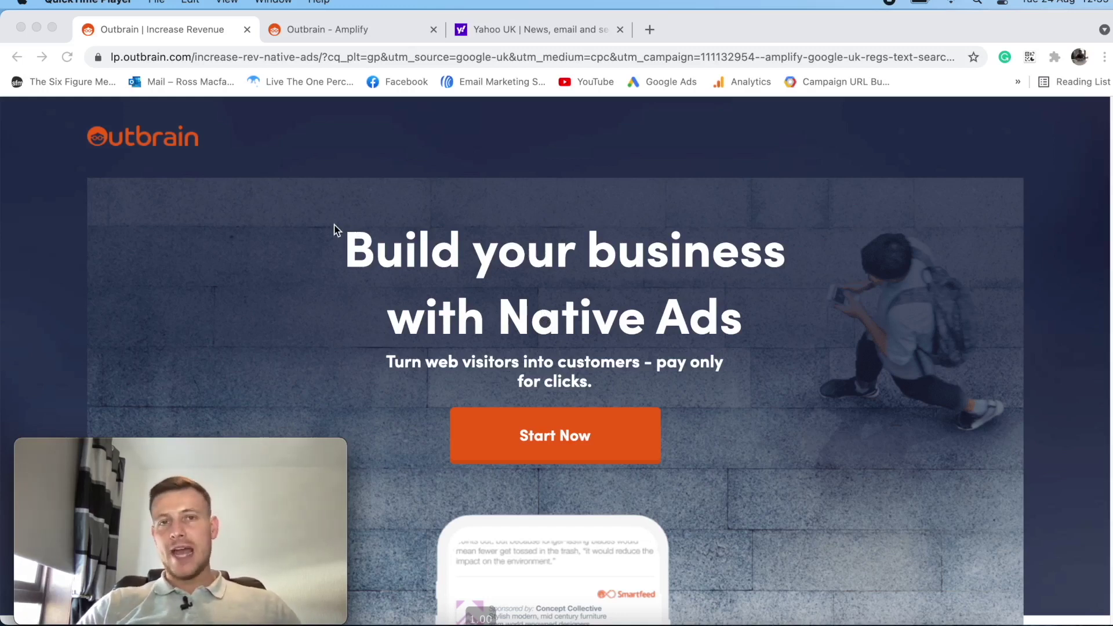
left_click(576, 30)
scroll(673, 232, "up", 5)
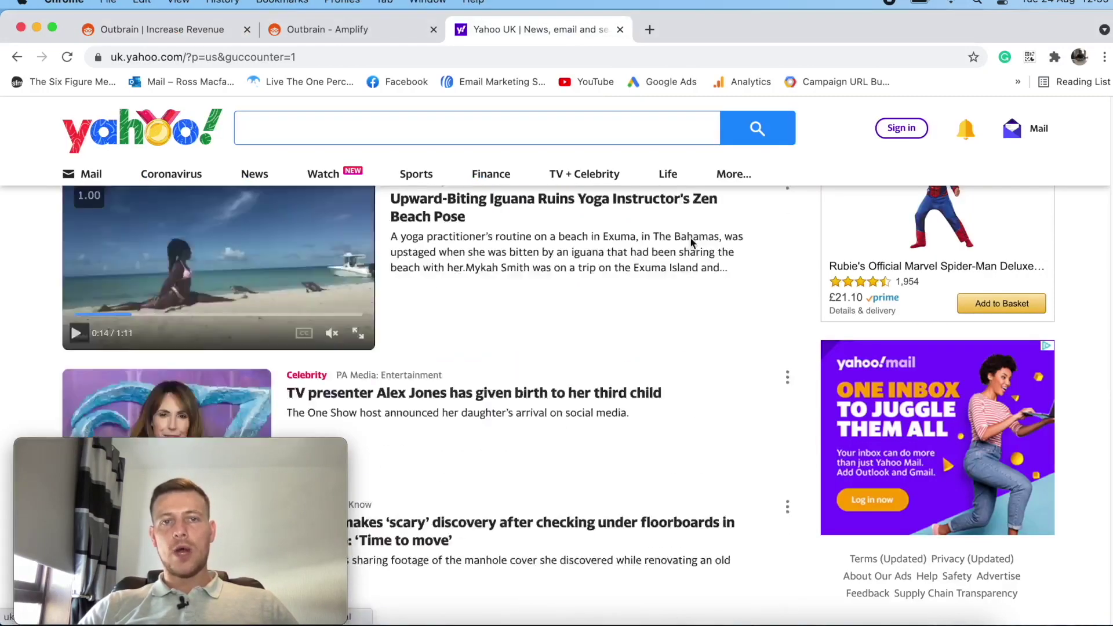
scroll(689, 237, "up", 10)
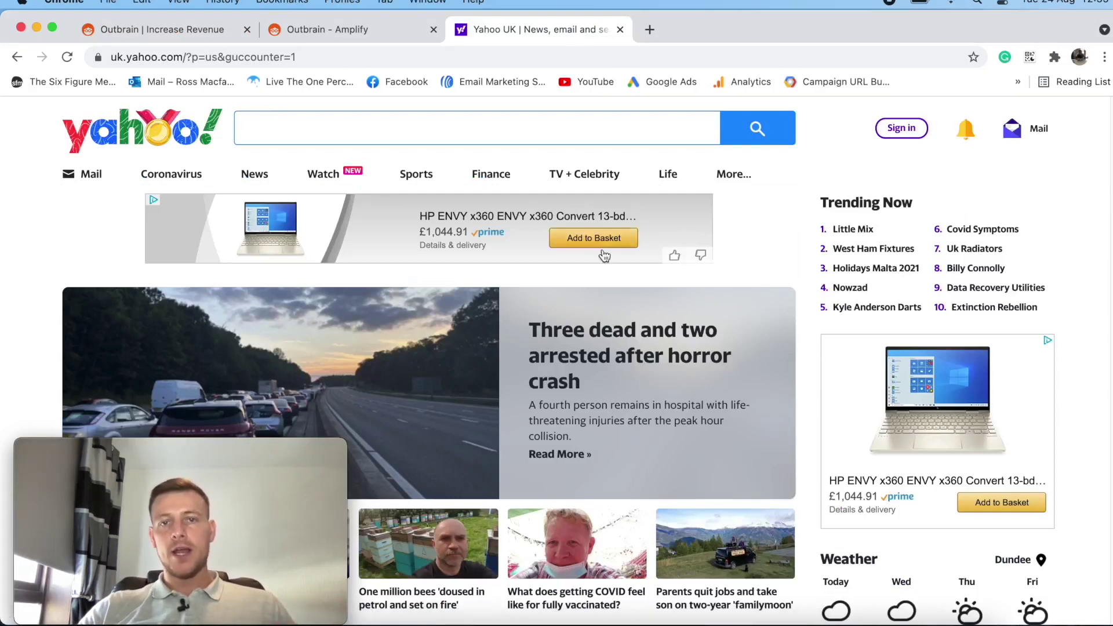
scroll(774, 269, "down", 6)
scroll(773, 271, "down", 1)
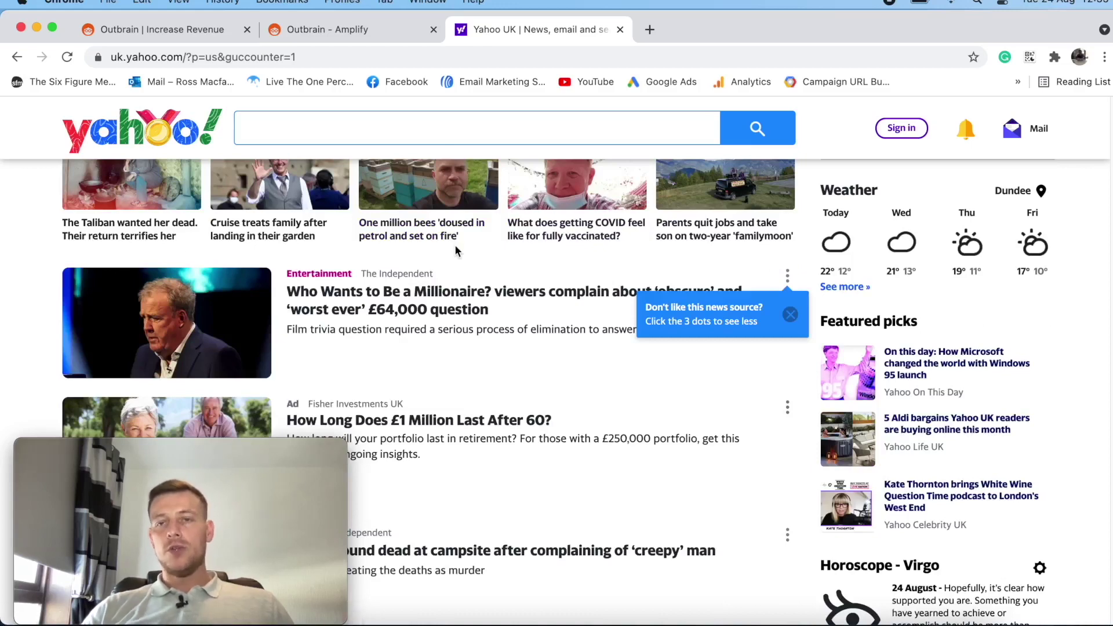
scroll(455, 245, "down", 7)
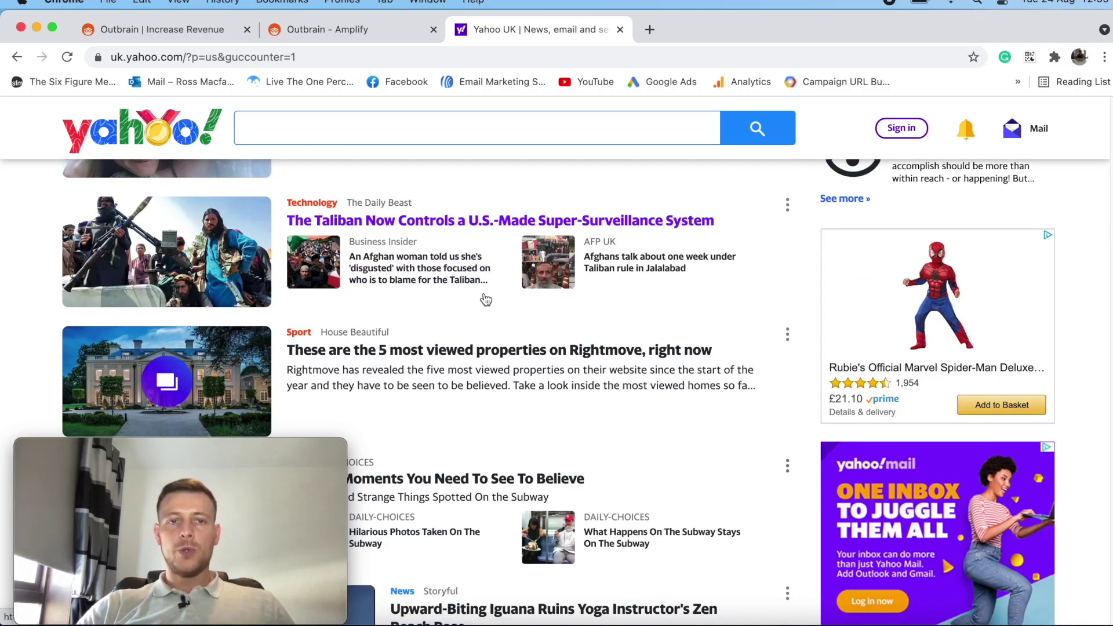
scroll(486, 299, "down", 5)
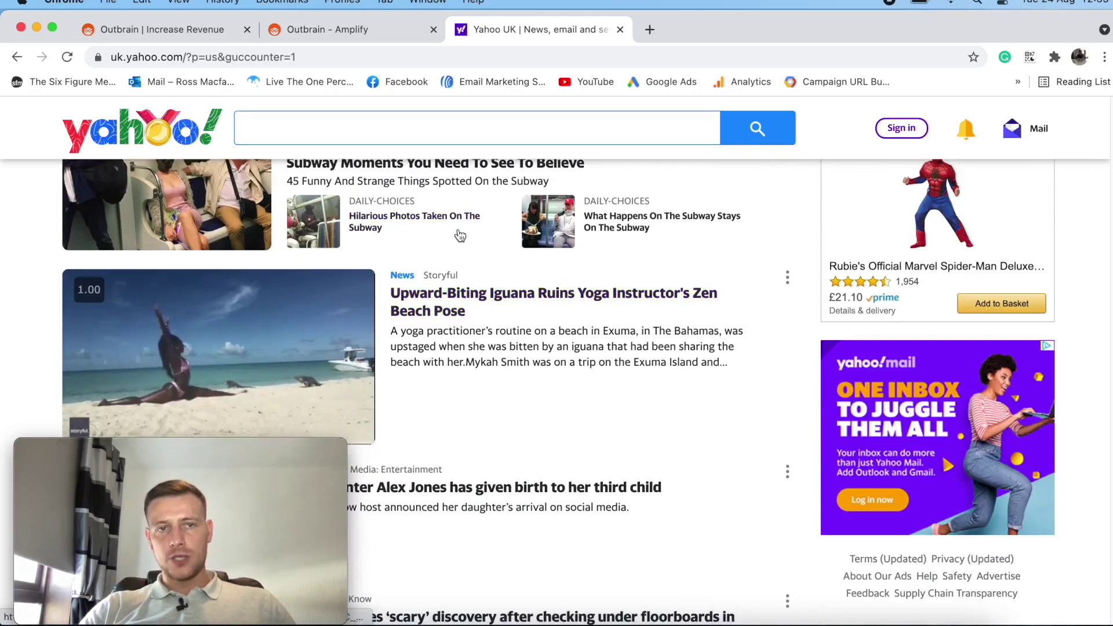
scroll(491, 238, "up", 2)
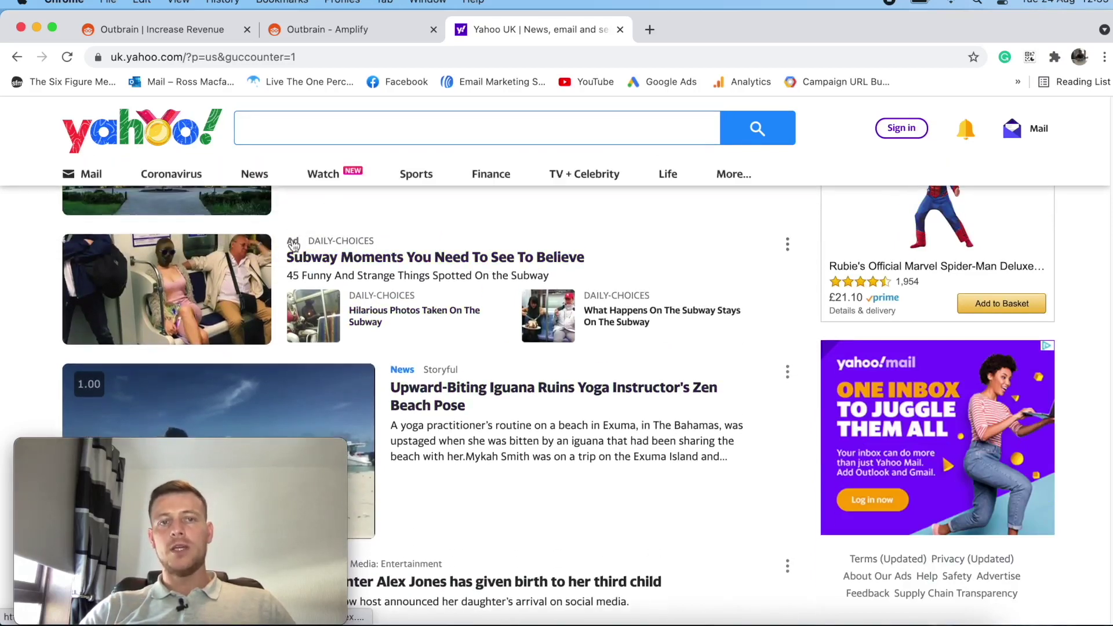
scroll(405, 255, "down", 6)
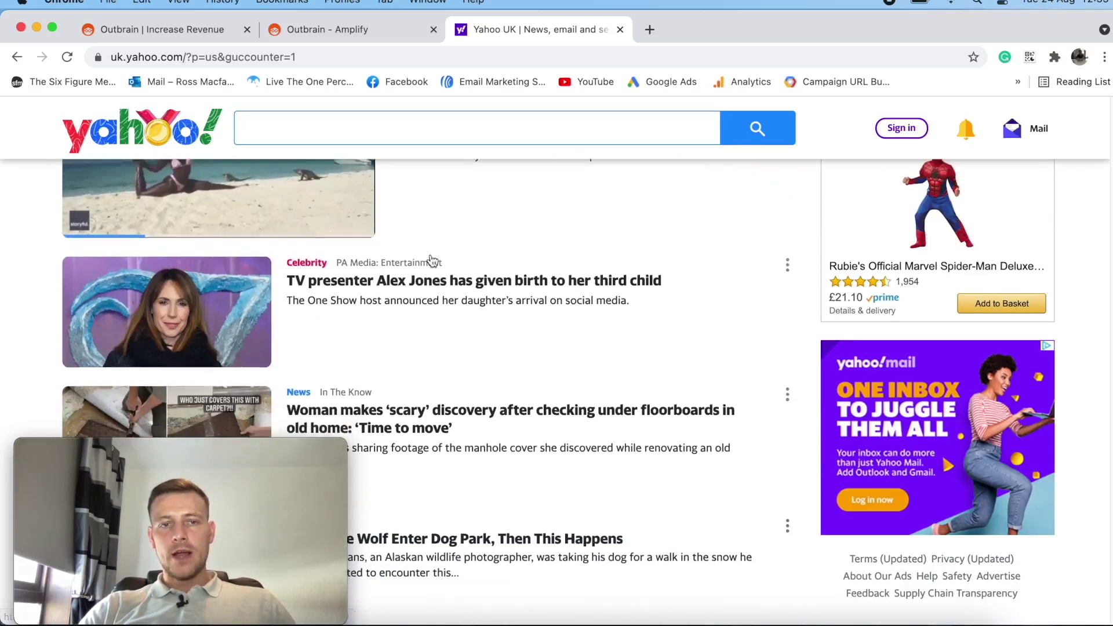
scroll(458, 256, "down", 4)
Find the sponsored 'If You Use a Toothbrush' ad further down and open its article.
scroll(368, 220, "down", 1)
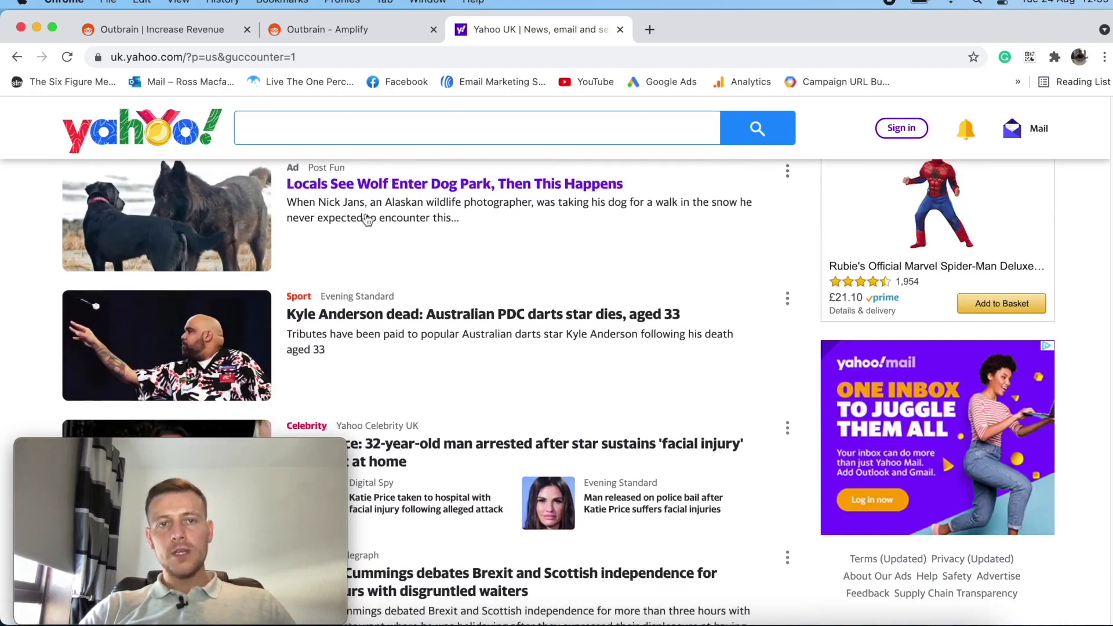
scroll(418, 249, "down", 6)
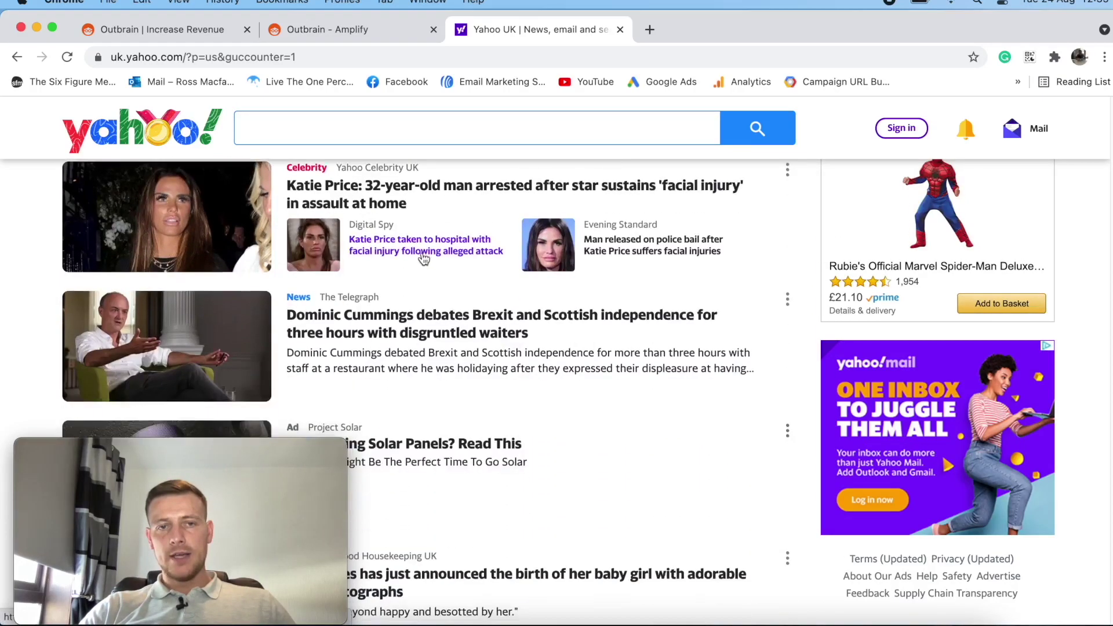
scroll(424, 262, "down", 3)
scroll(393, 219, "up", 1)
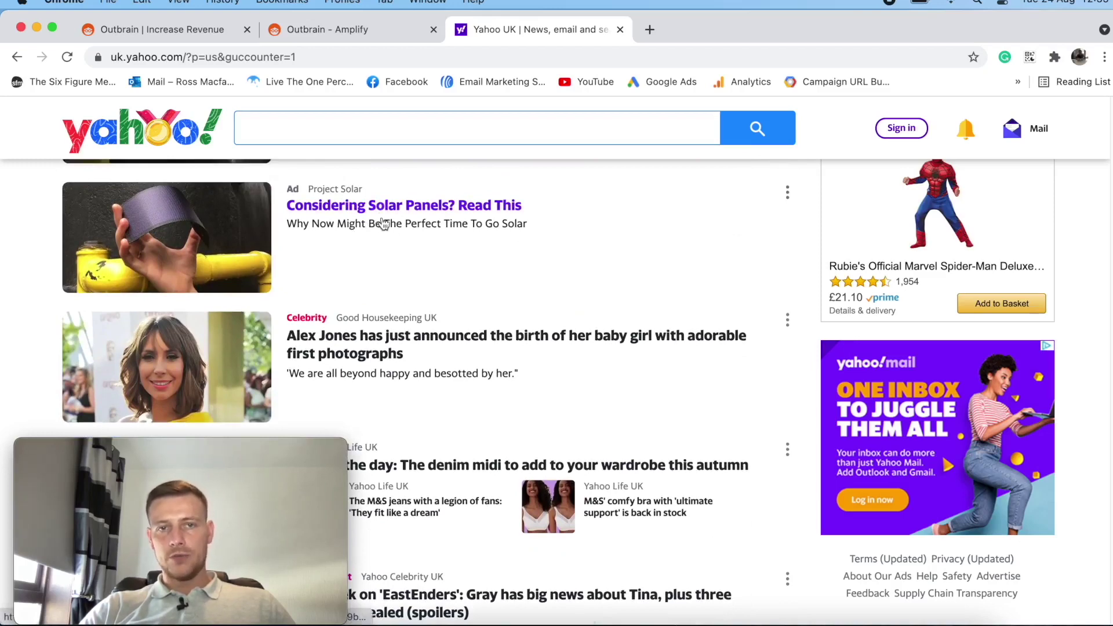
scroll(509, 296, "down", 1)
scroll(509, 296, "down", 10)
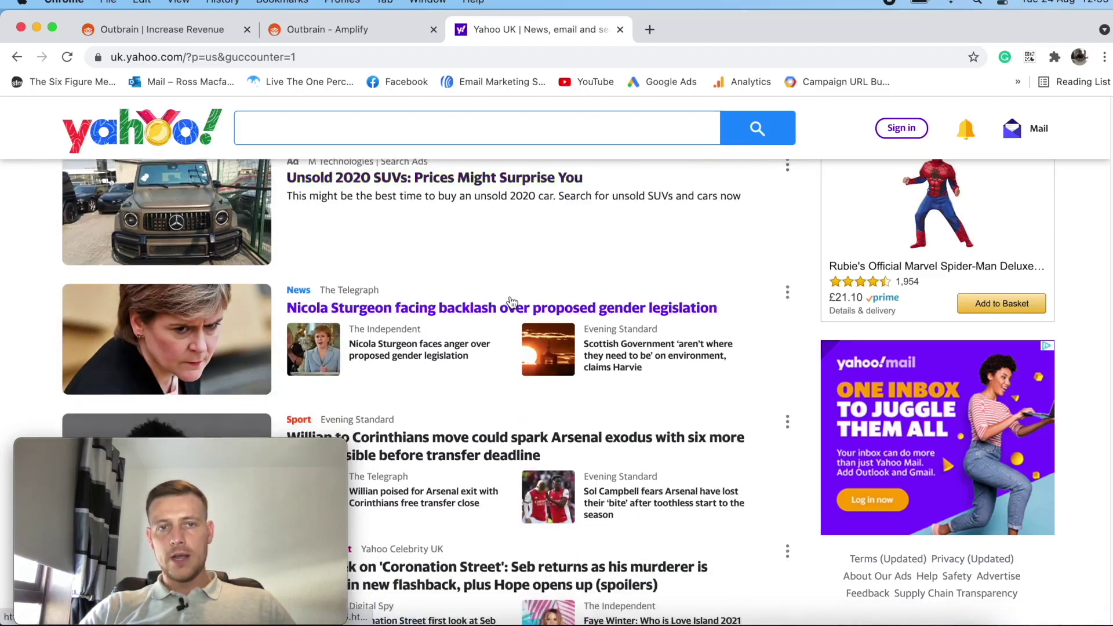
scroll(516, 303, "down", 6)
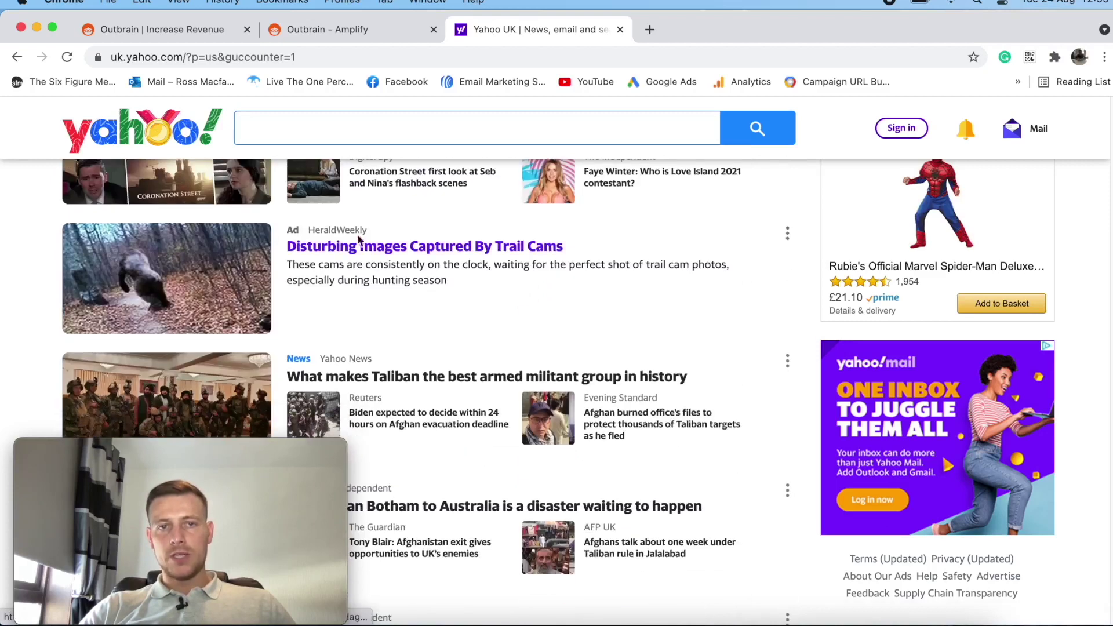
scroll(444, 296, "down", 10)
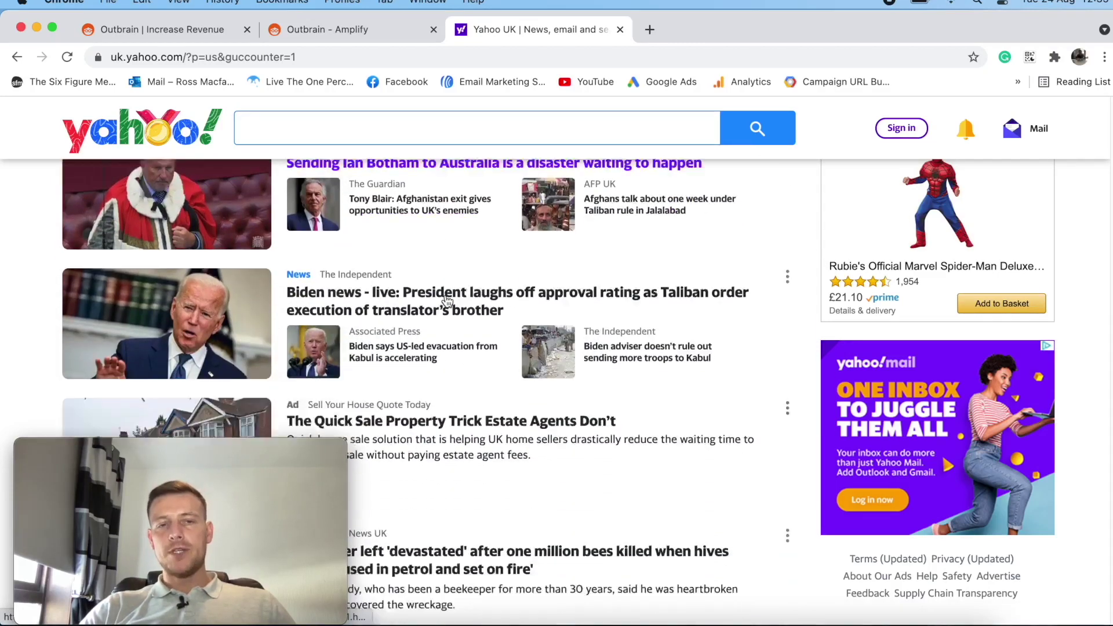
scroll(458, 300, "down", 1)
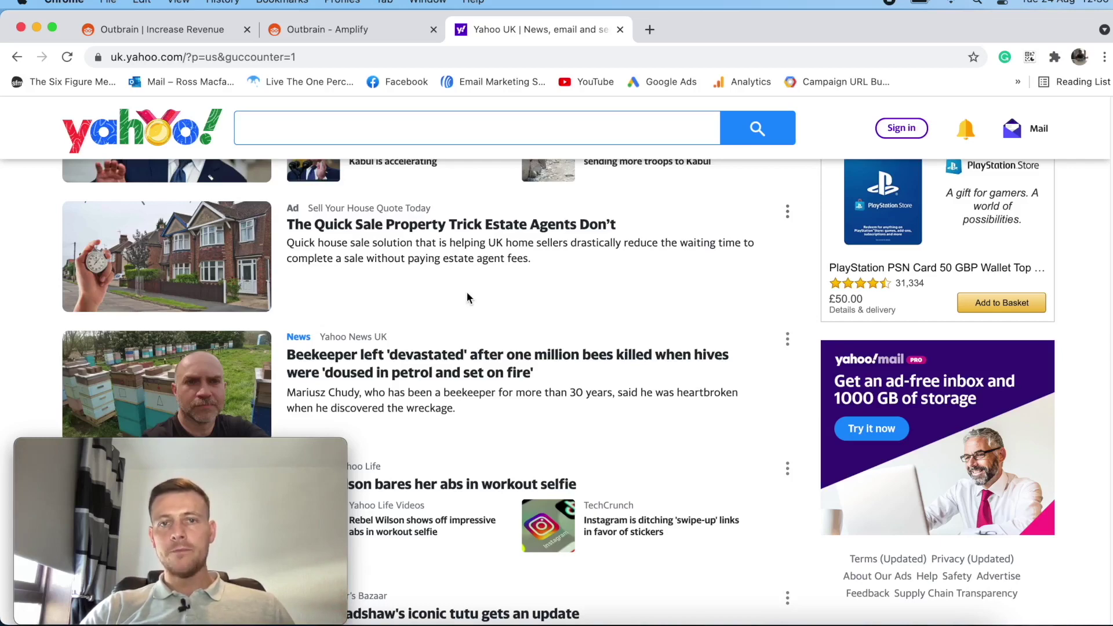
scroll(467, 294, "down", 5)
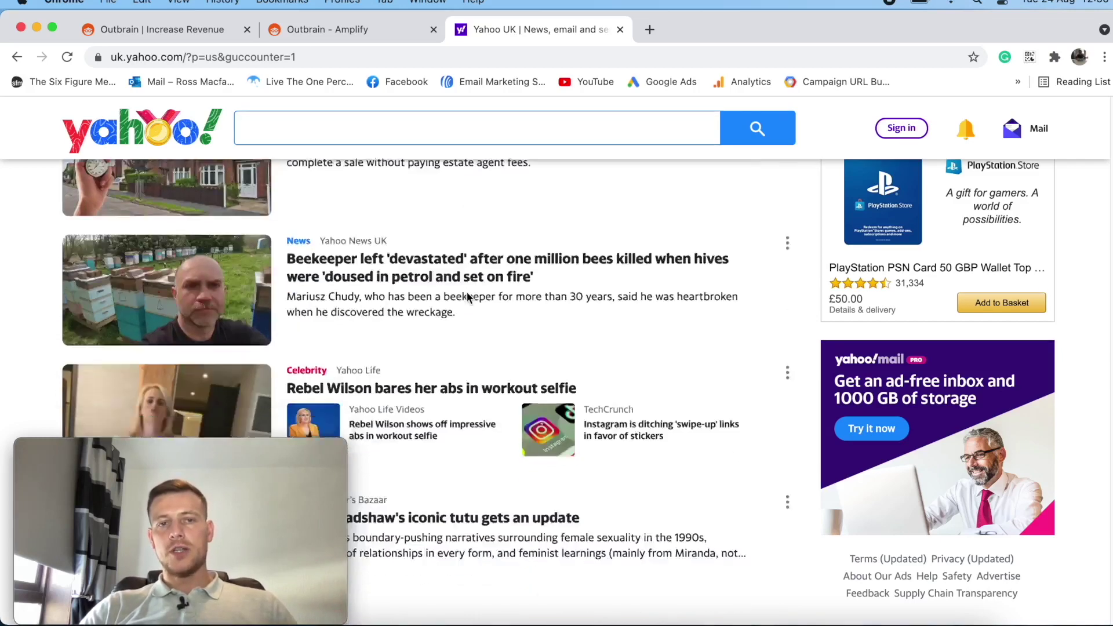
scroll(467, 297, "down", 4)
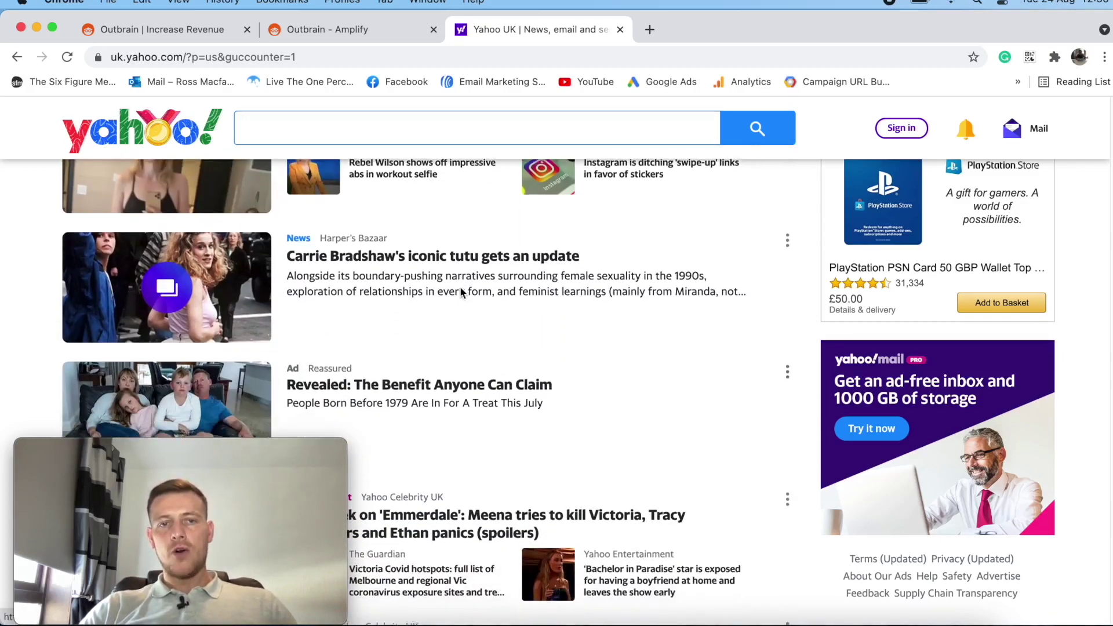
scroll(631, 295, "down", 11)
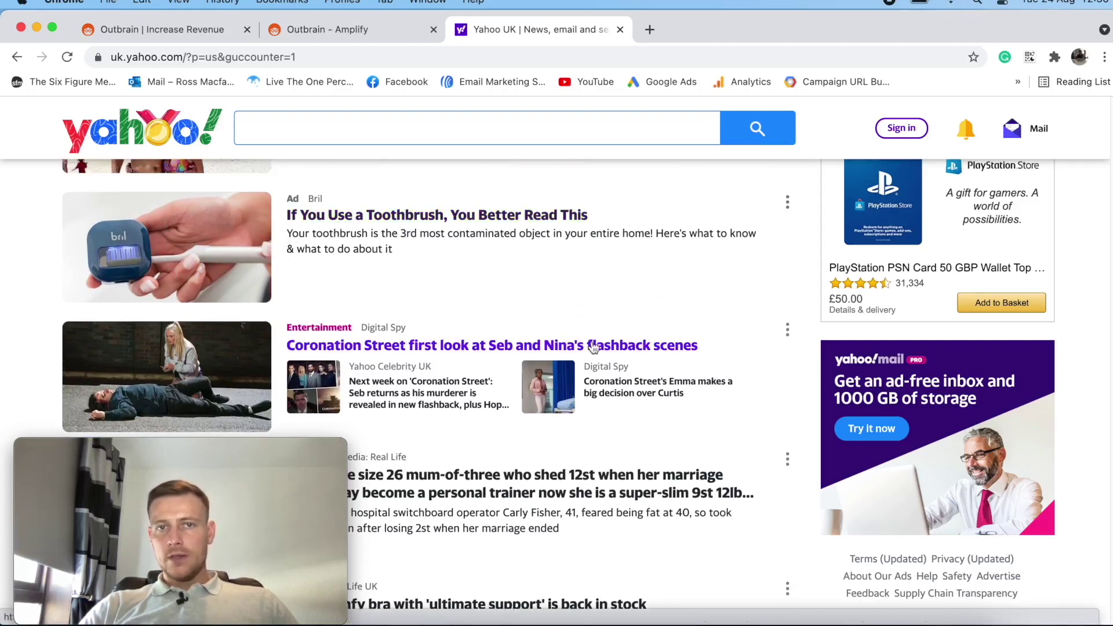
left_click(385, 218)
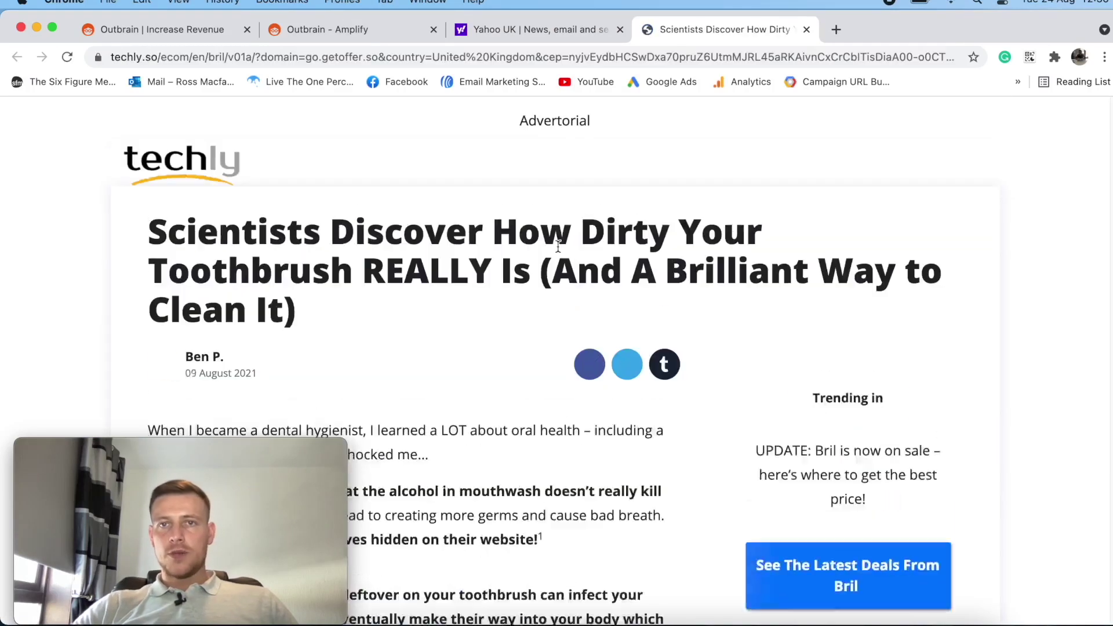
Read down the Techly Bril article to 'See The Latest Deals From Bril!' and the verified buyer reviews.
scroll(585, 266, "down", 4)
scroll(585, 267, "down", 6)
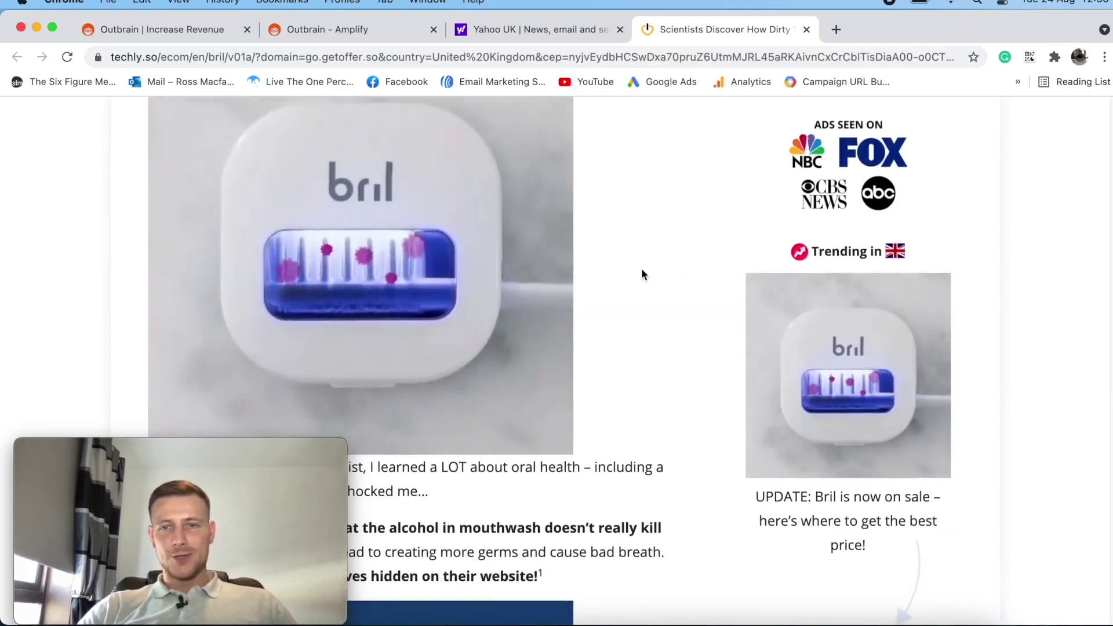
scroll(644, 273, "down", 8)
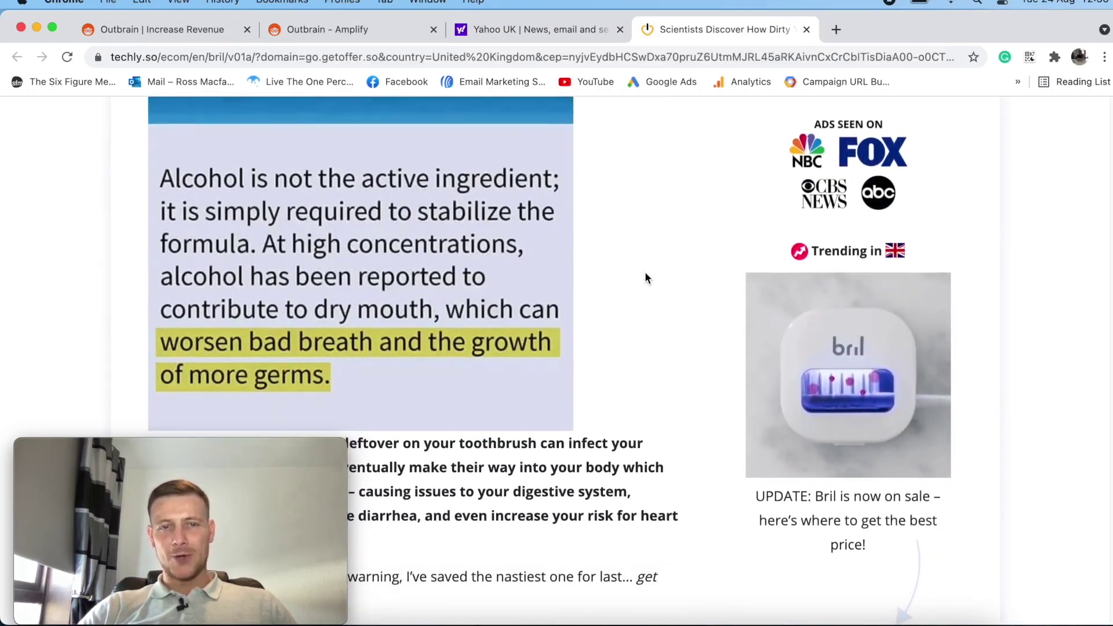
scroll(651, 278, "up", 11)
scroll(652, 285, "up", 4)
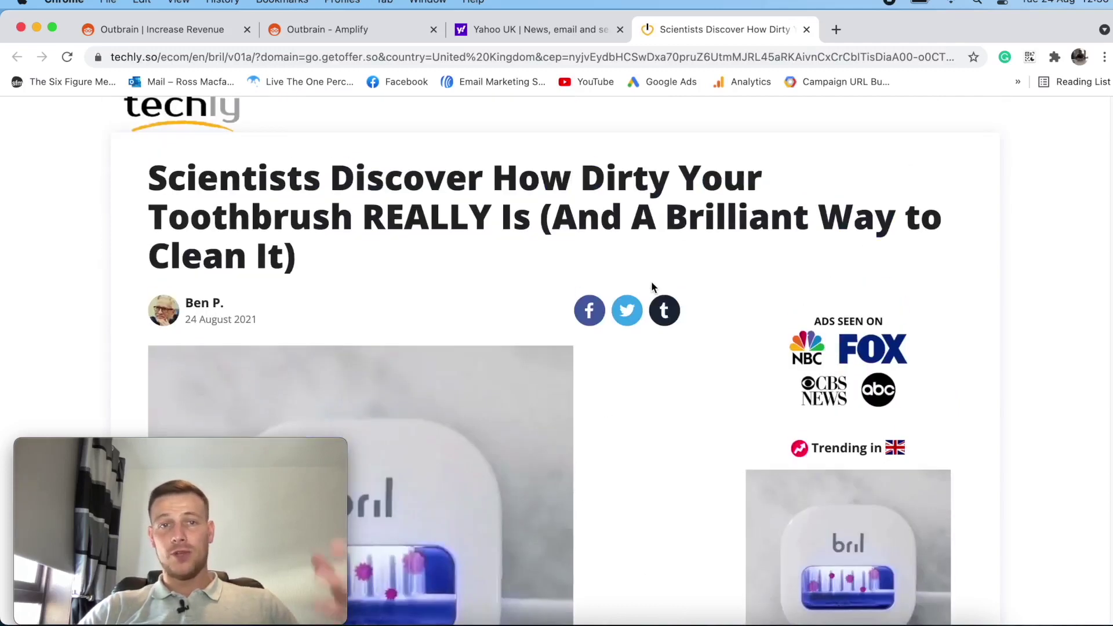
scroll(649, 290, "down", 8)
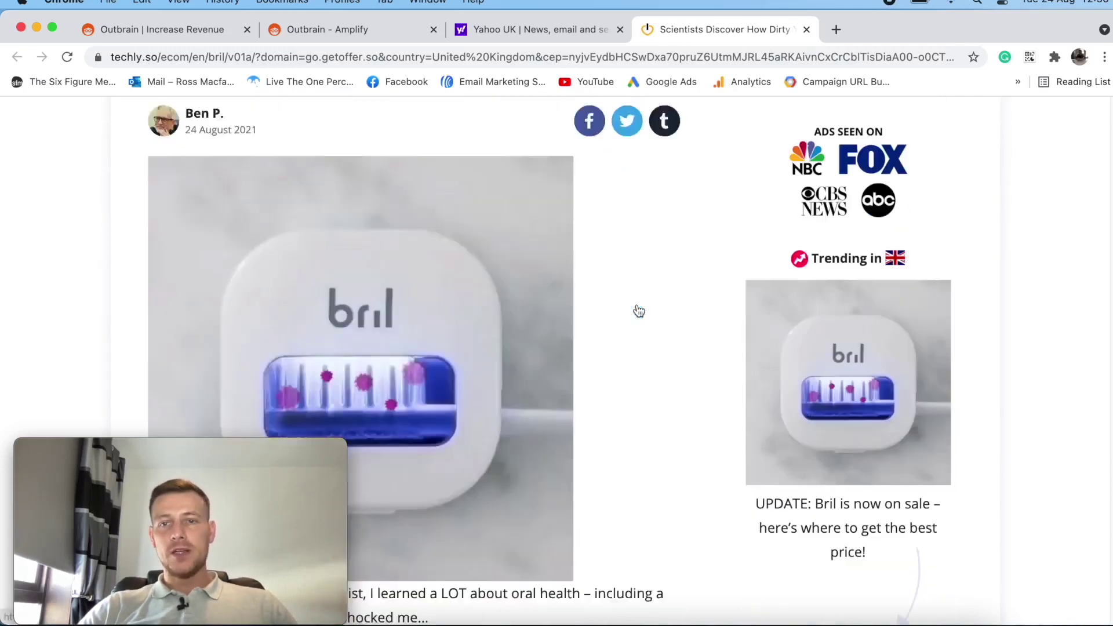
scroll(636, 313, "down", 16)
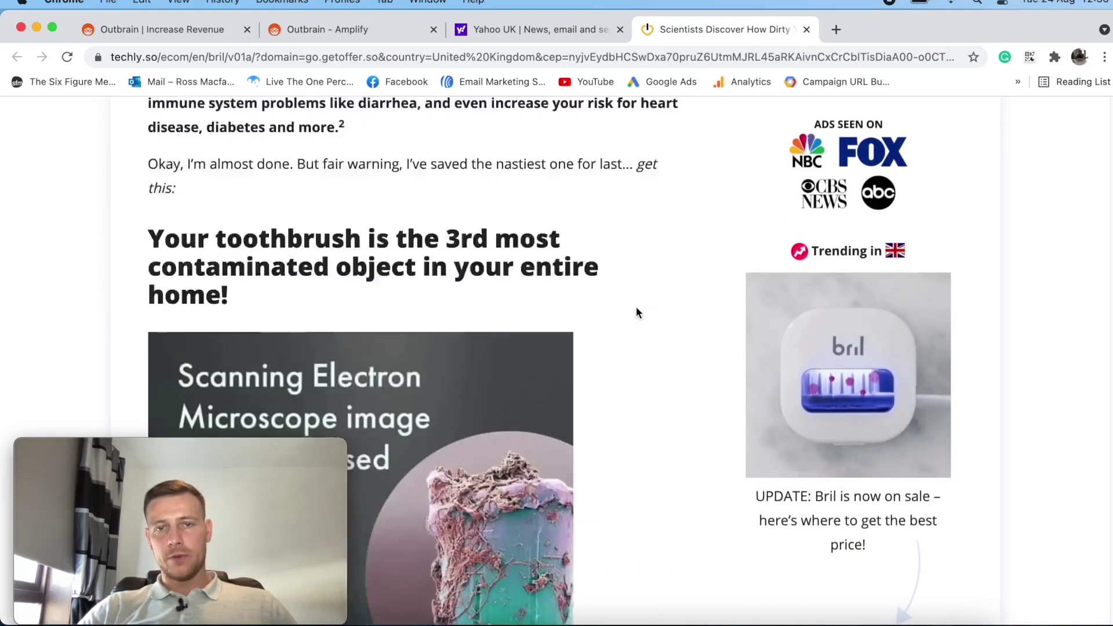
scroll(634, 316, "down", 12)
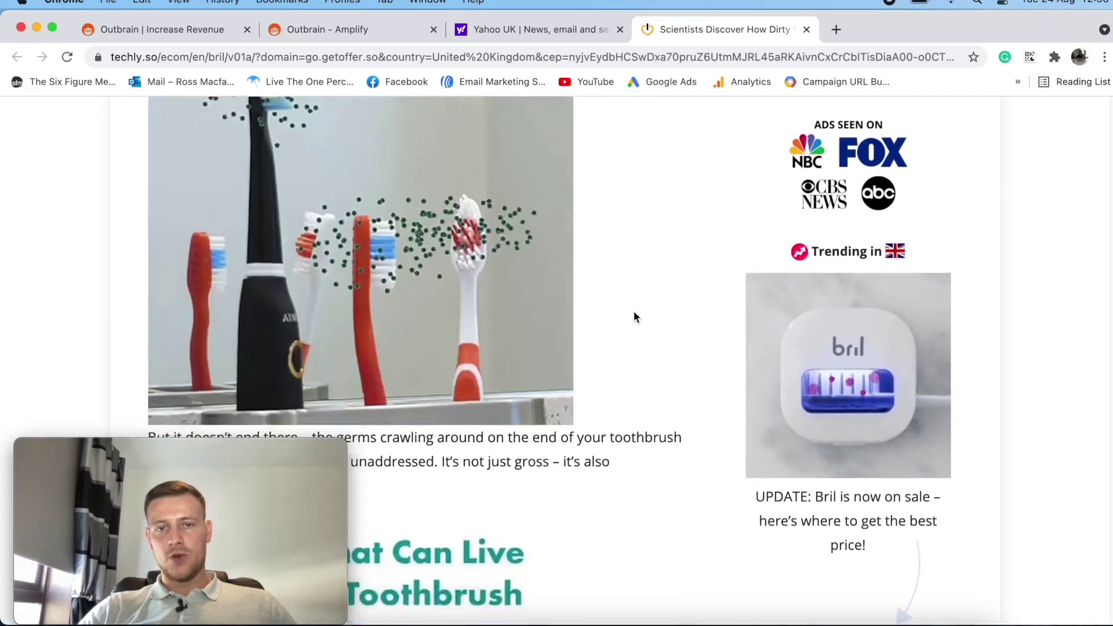
scroll(633, 317, "down", 18)
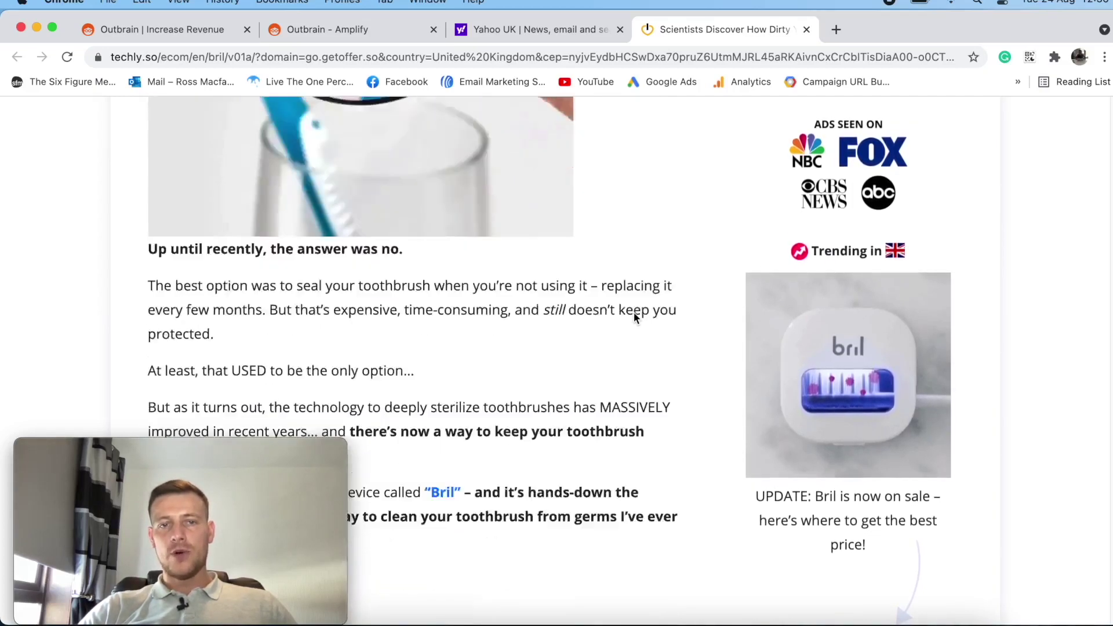
scroll(634, 319, "down", 18)
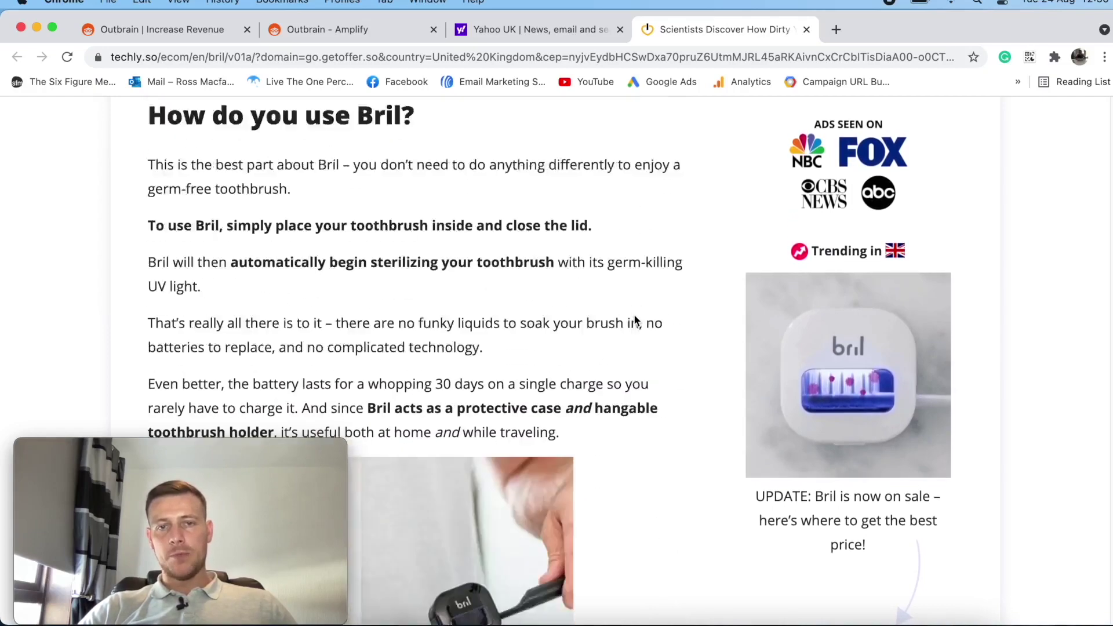
scroll(634, 320, "down", 18)
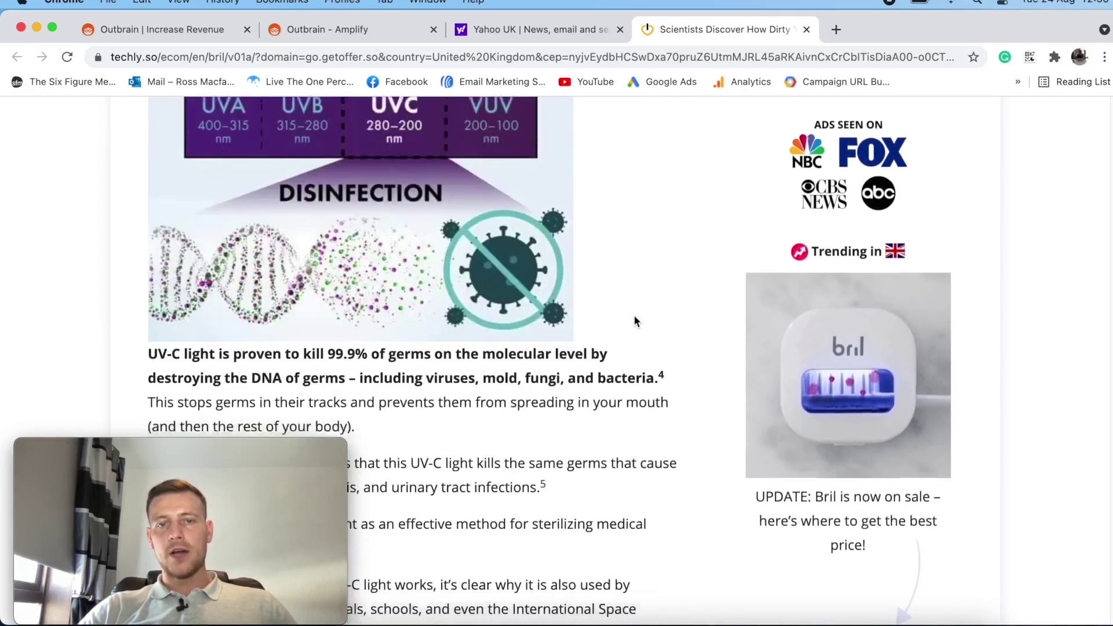
scroll(634, 320, "down", 20)
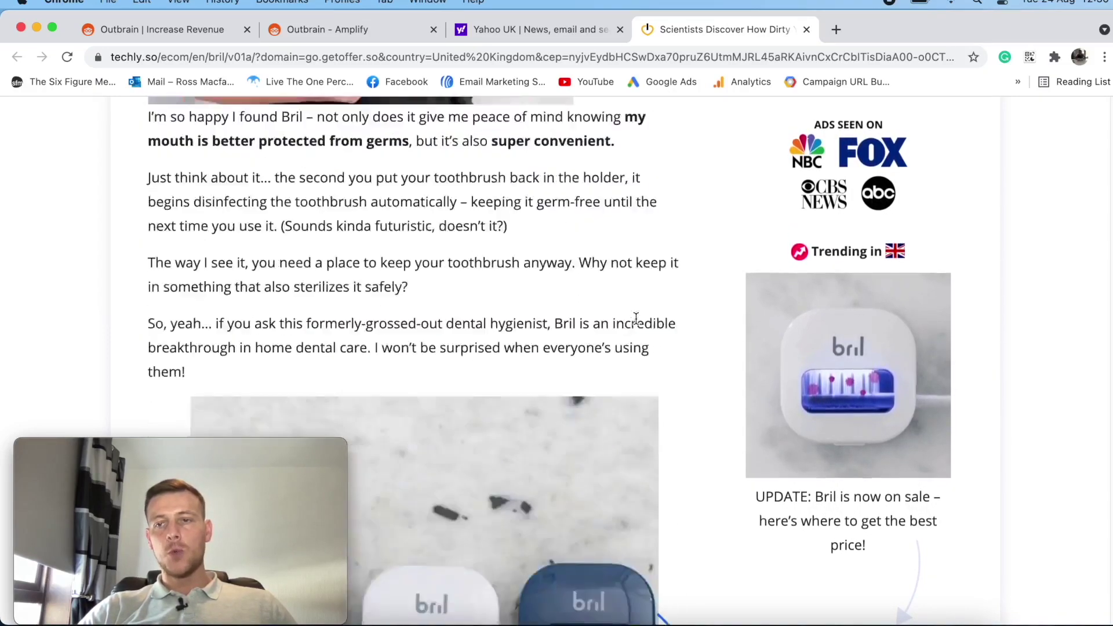
scroll(636, 321, "down", 1)
scroll(575, 304, "down", 20)
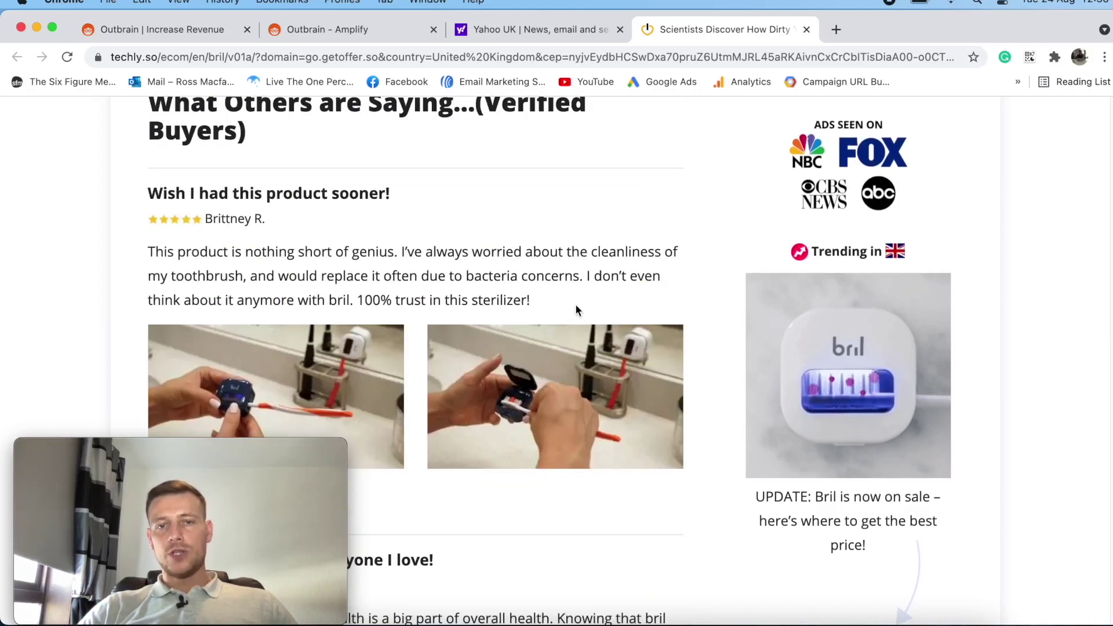
scroll(582, 307, "up", 11)
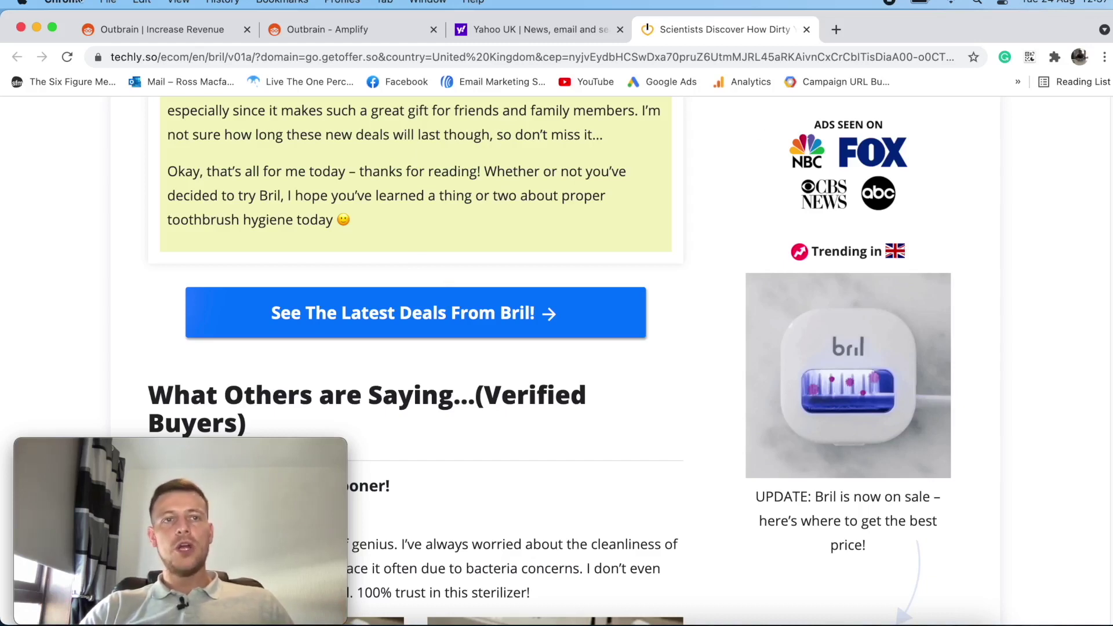
Return to the Outbrain landing page and review its publisher logos and reach stats.
left_click(114, 26)
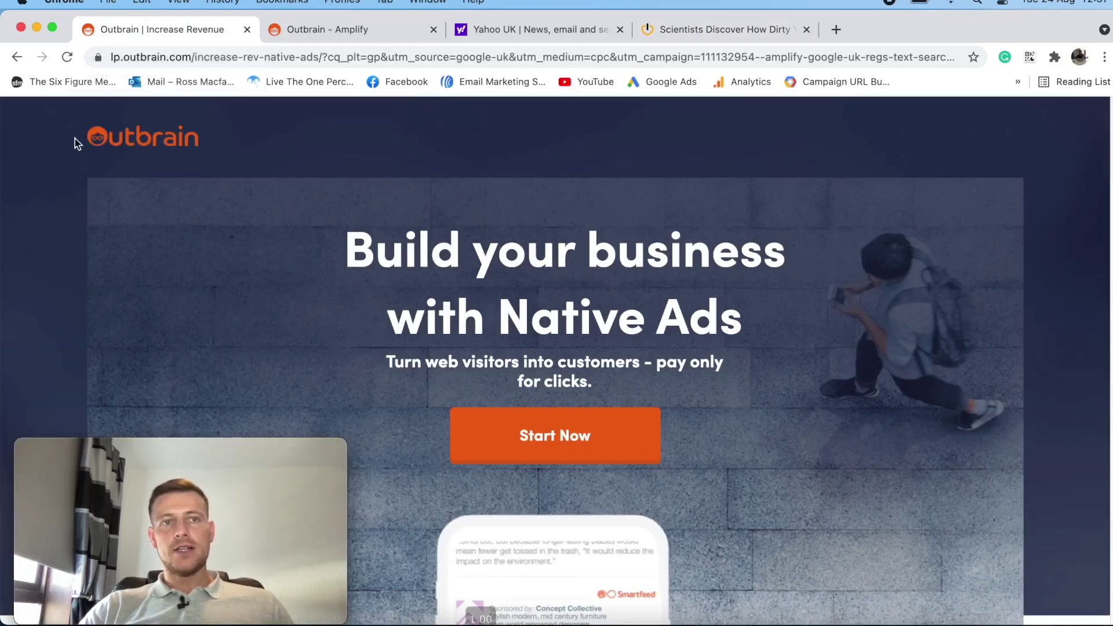
scroll(930, 306, "down", 10)
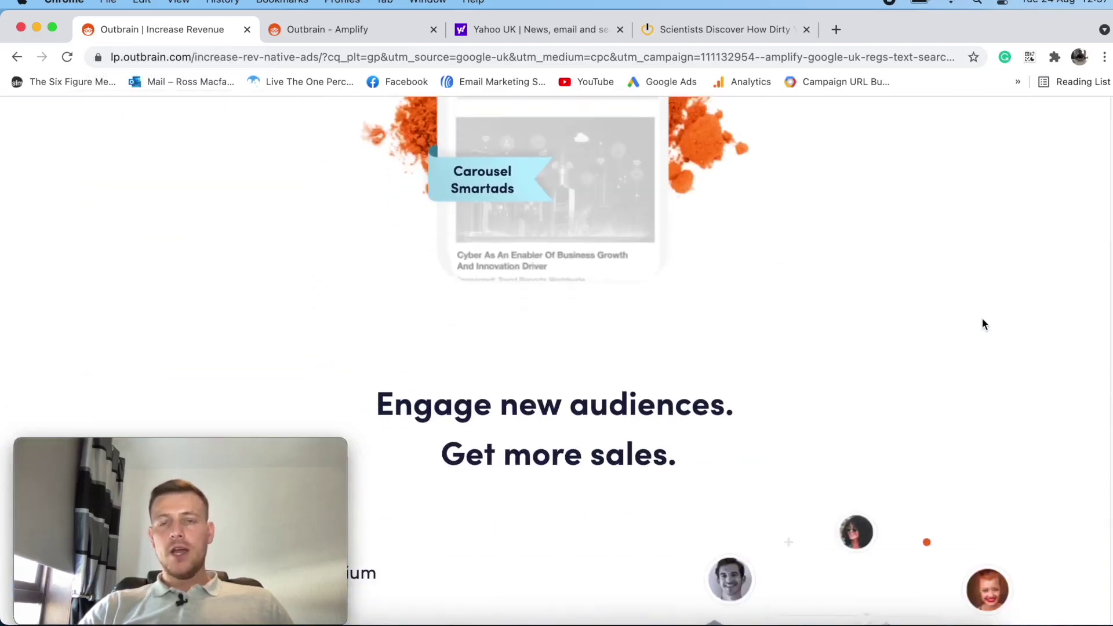
scroll(982, 319, "up", 10)
scroll(978, 335, "down", 5)
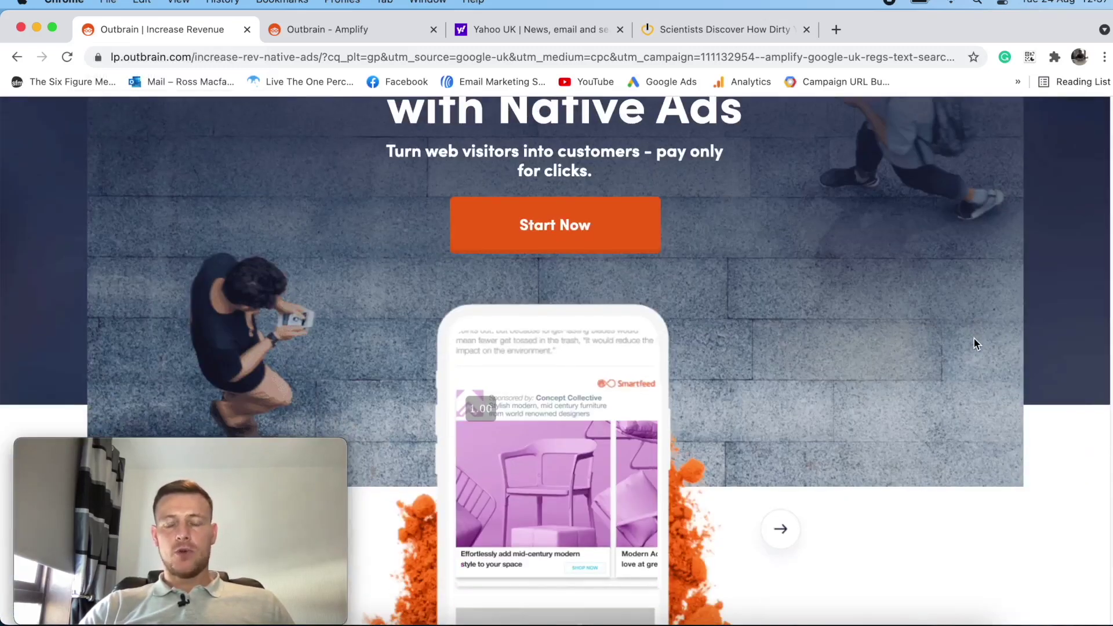
scroll(973, 344, "down", 10)
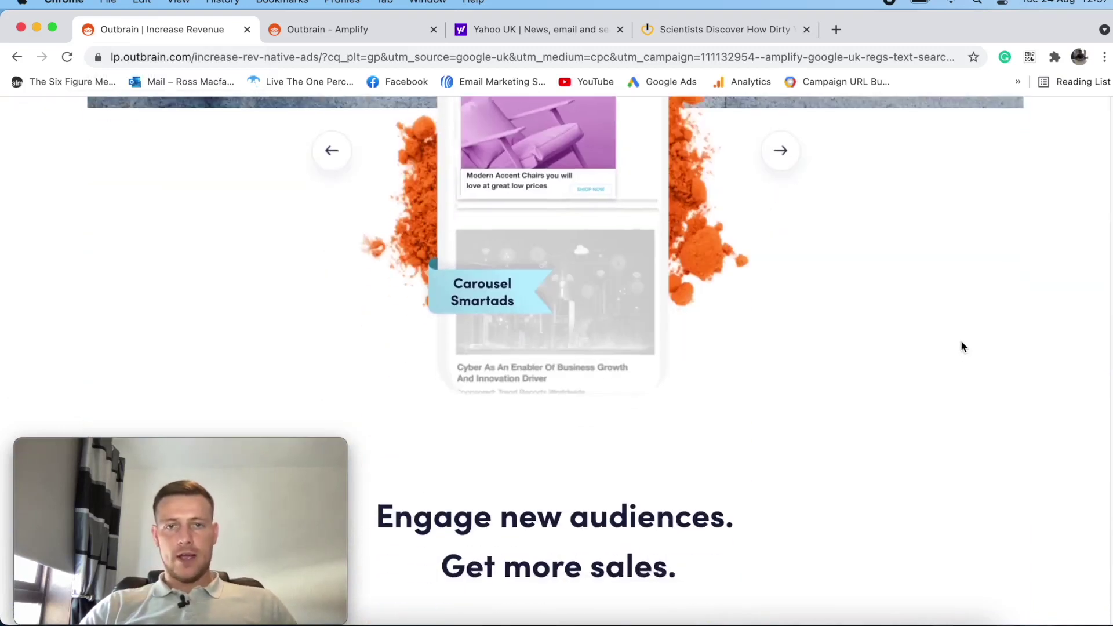
scroll(960, 339, "down", 5)
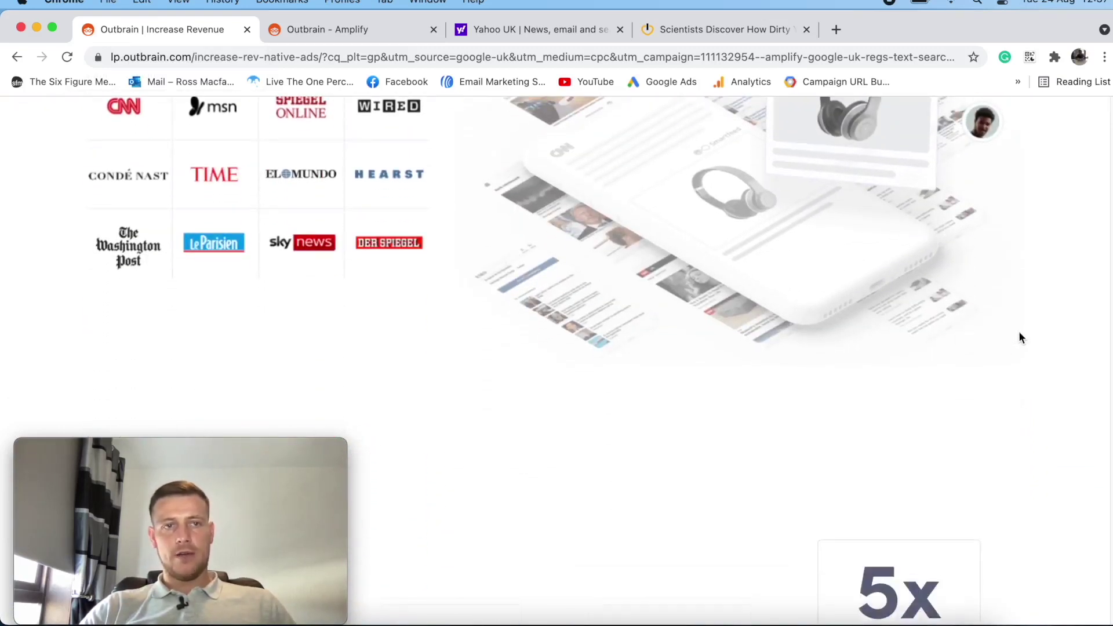
scroll(1018, 331, "up", 3)
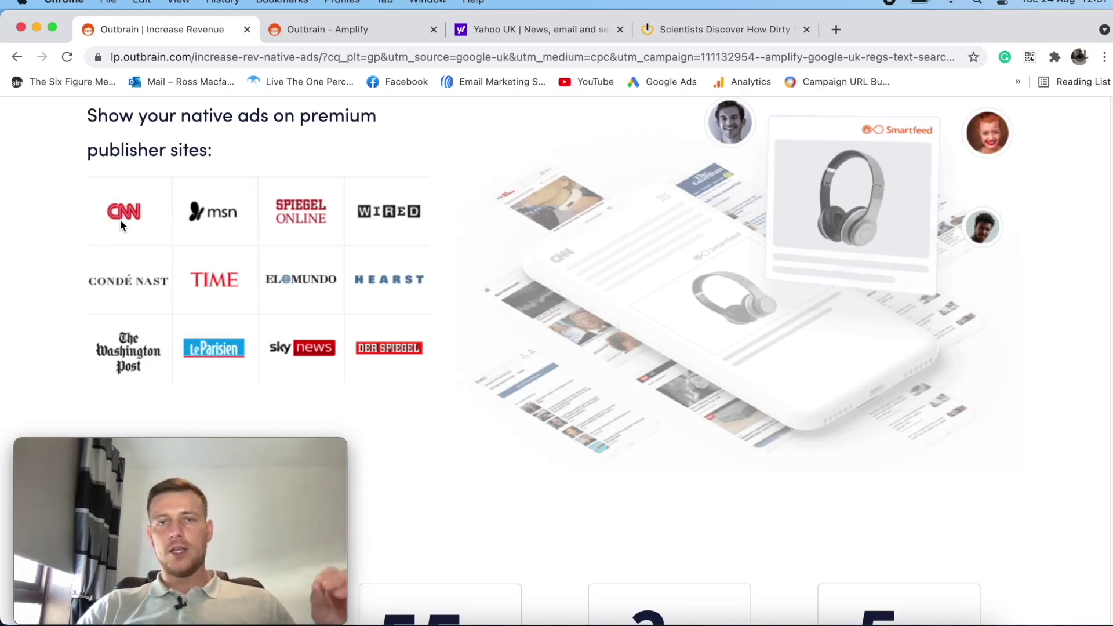
scroll(155, 208, "down", 1)
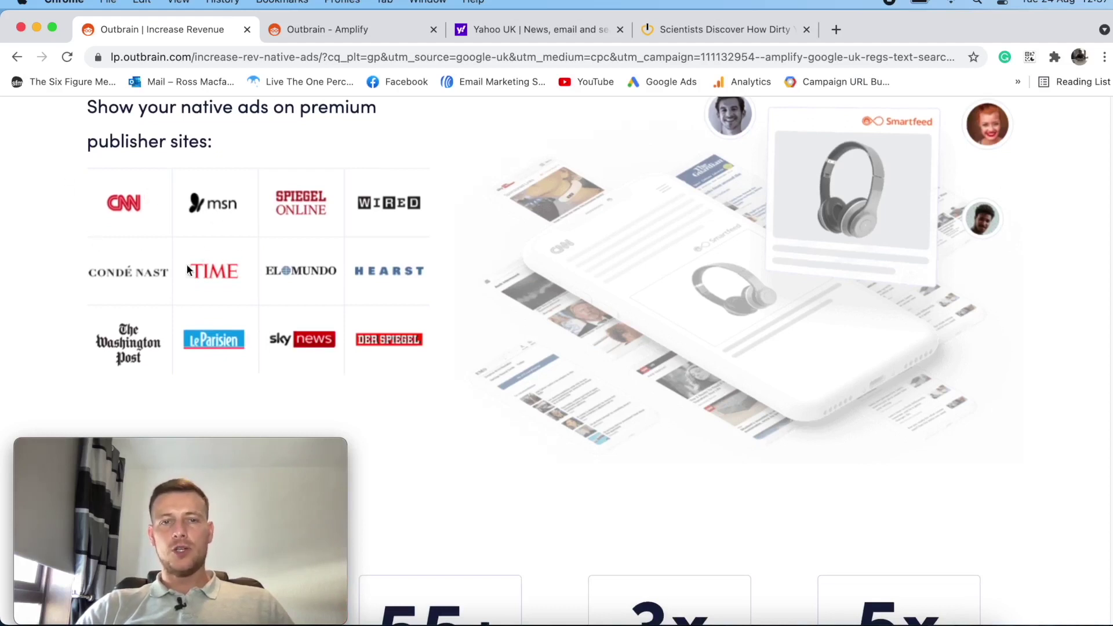
scroll(211, 248, "down", 4)
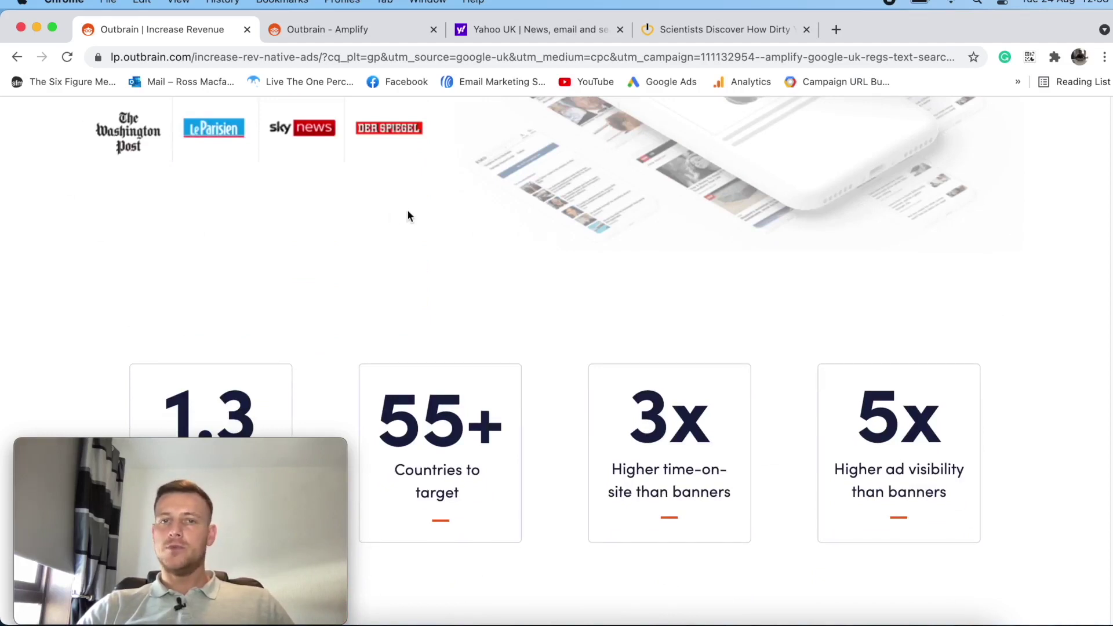
scroll(405, 214, "down", 5)
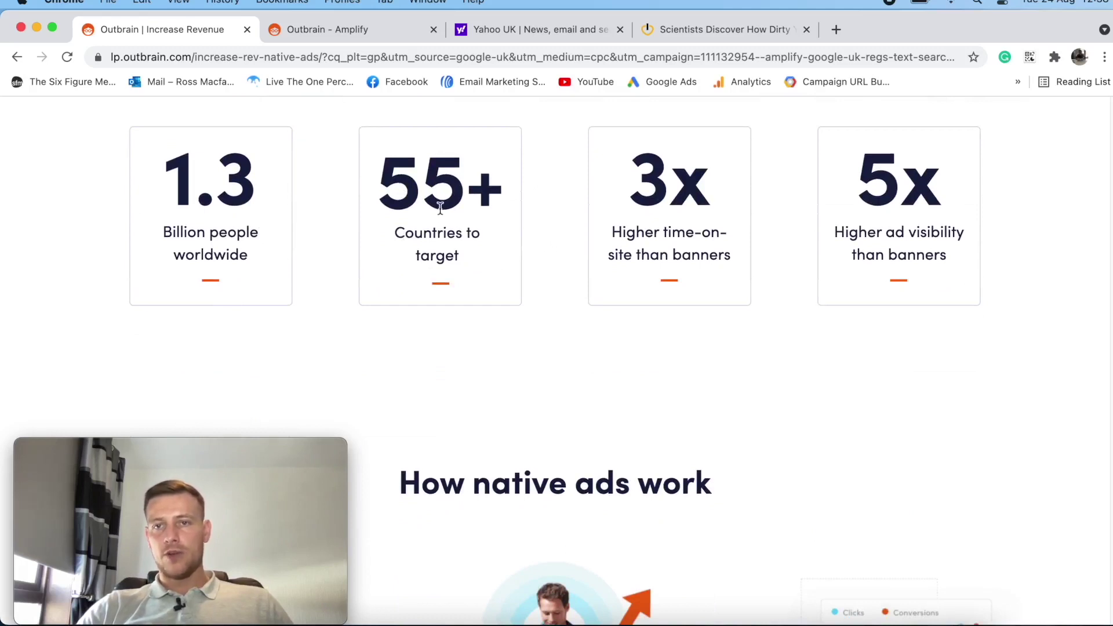
scroll(928, 255, "down", 1)
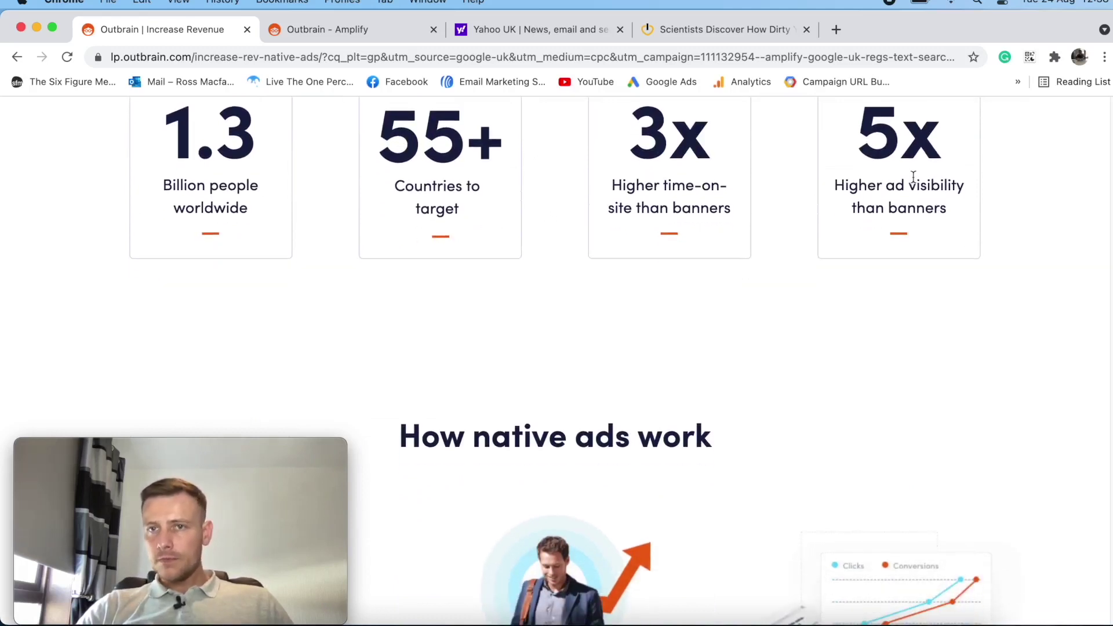
scroll(913, 176, "up", 1)
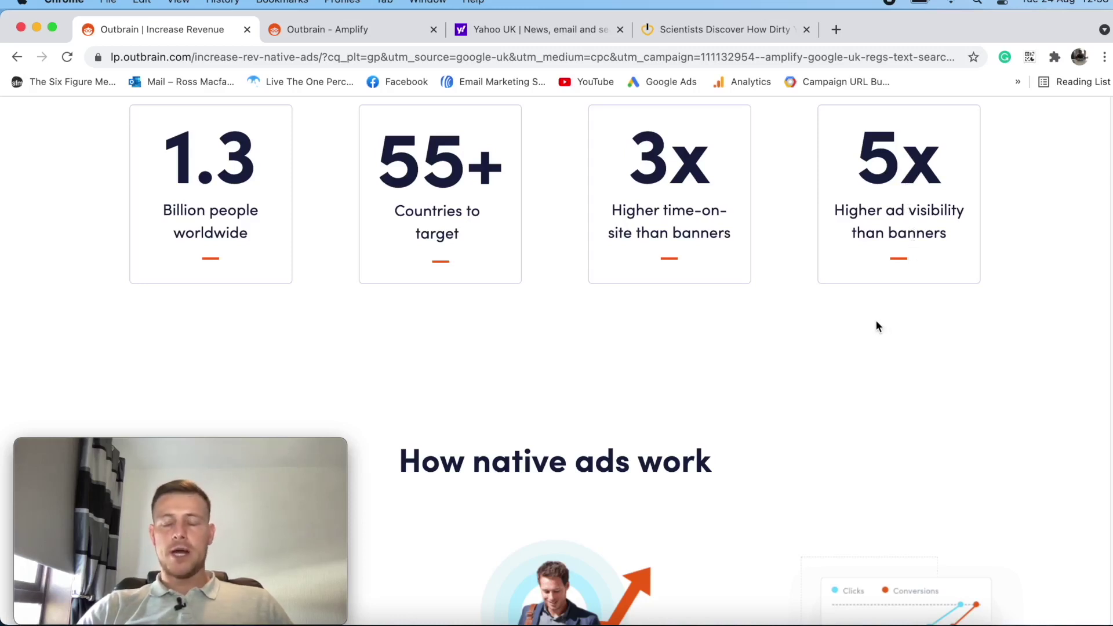
scroll(873, 307, "down", 10)
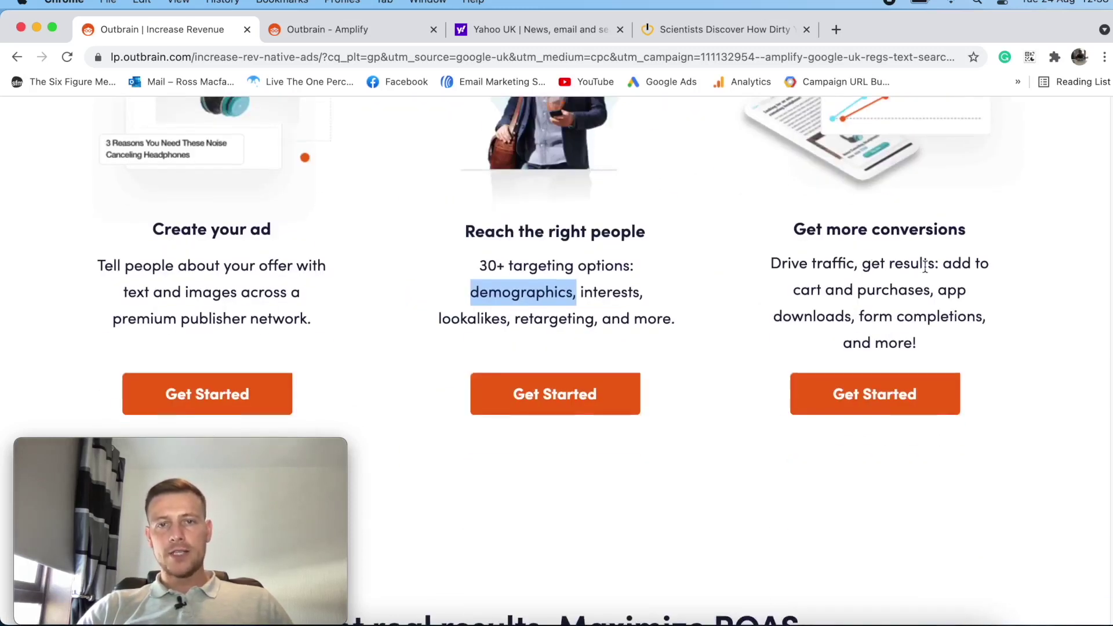
Highlight the demographics and interests targeting text in the create, target and convert section.
left_click(1026, 244)
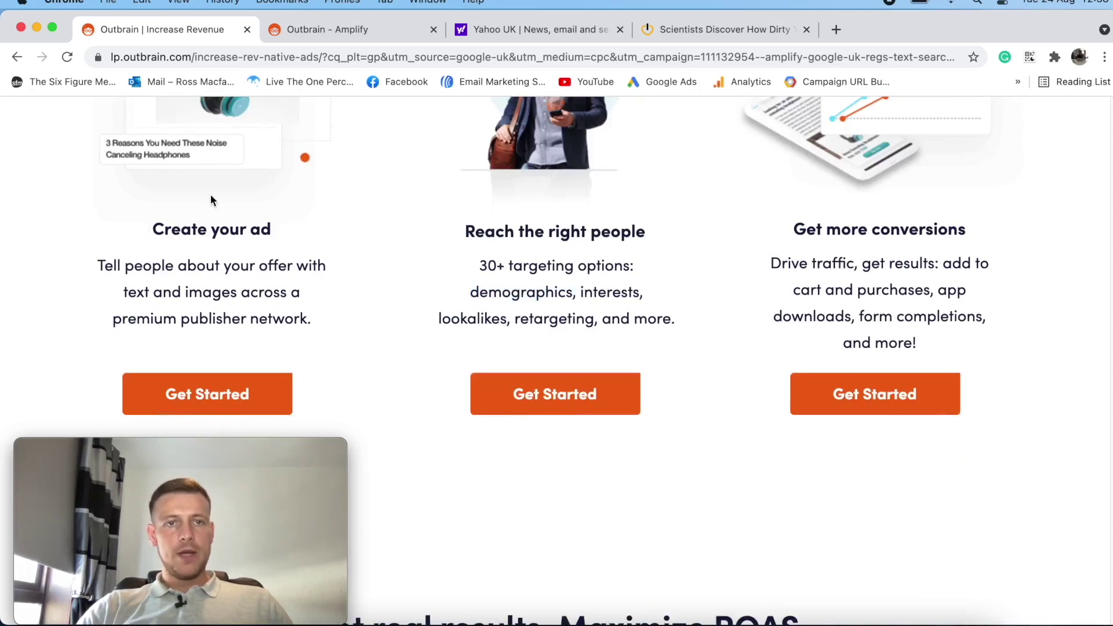
scroll(210, 200, "down", 1)
scroll(269, 186, "up", 2)
scroll(277, 186, "down", 1)
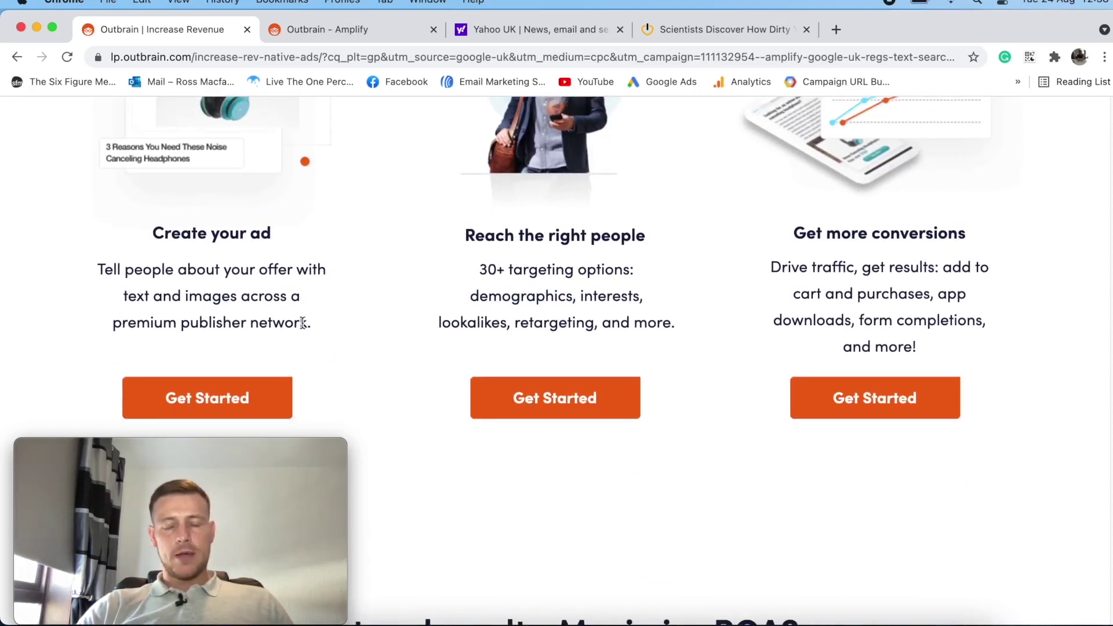
scroll(357, 263, "up", 3)
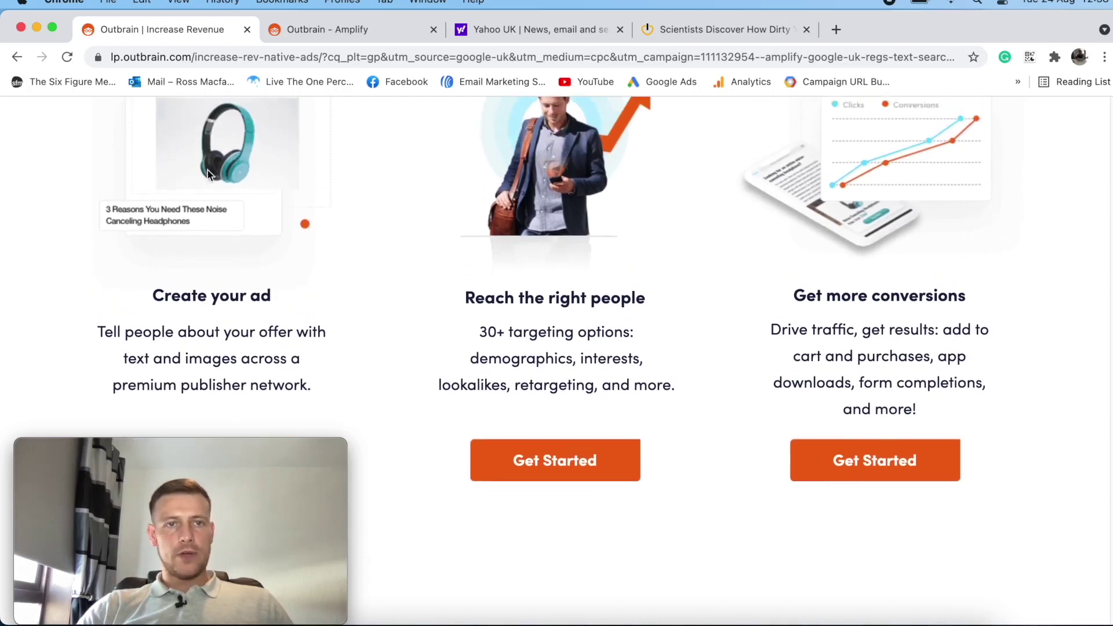
scroll(253, 204, "down", 3)
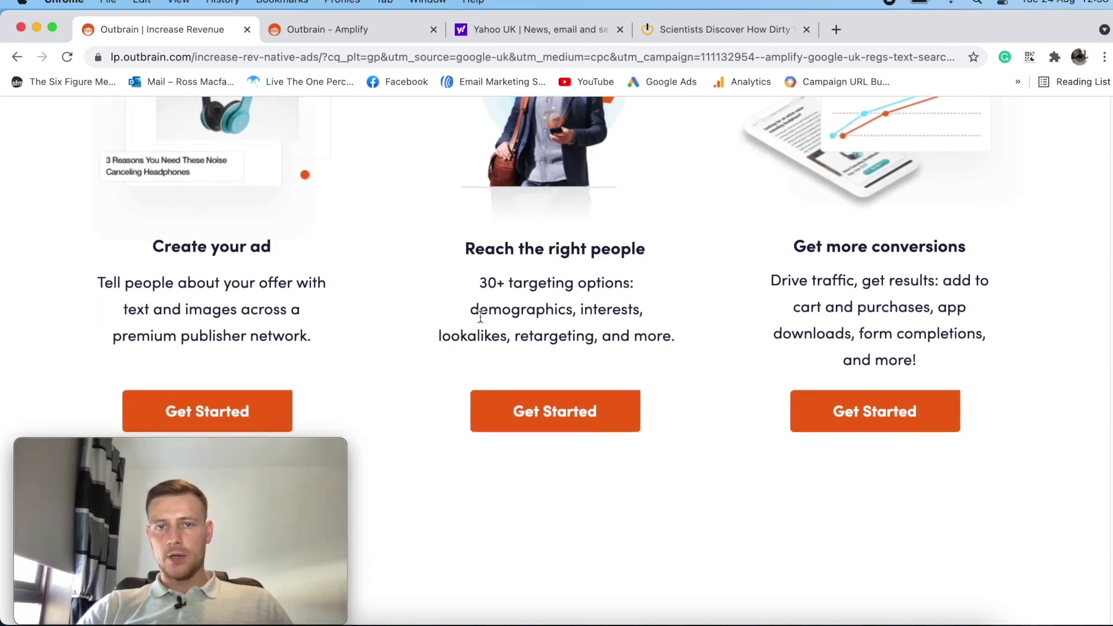
left_click_drag(472, 309, 591, 313)
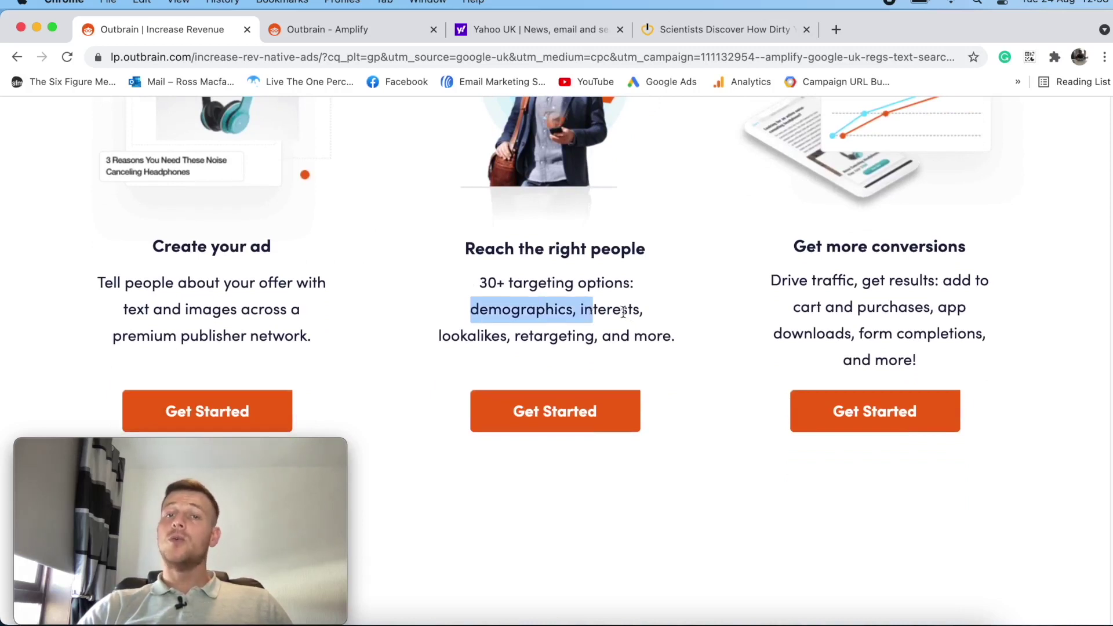
double_click(582, 310)
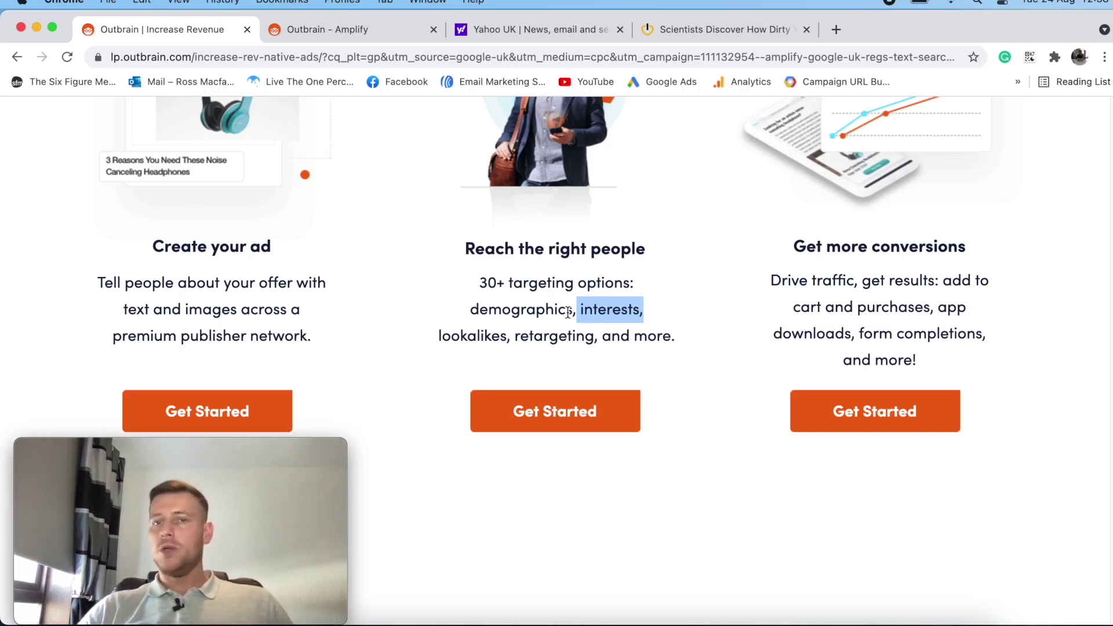
scroll(568, 313, "down", 5)
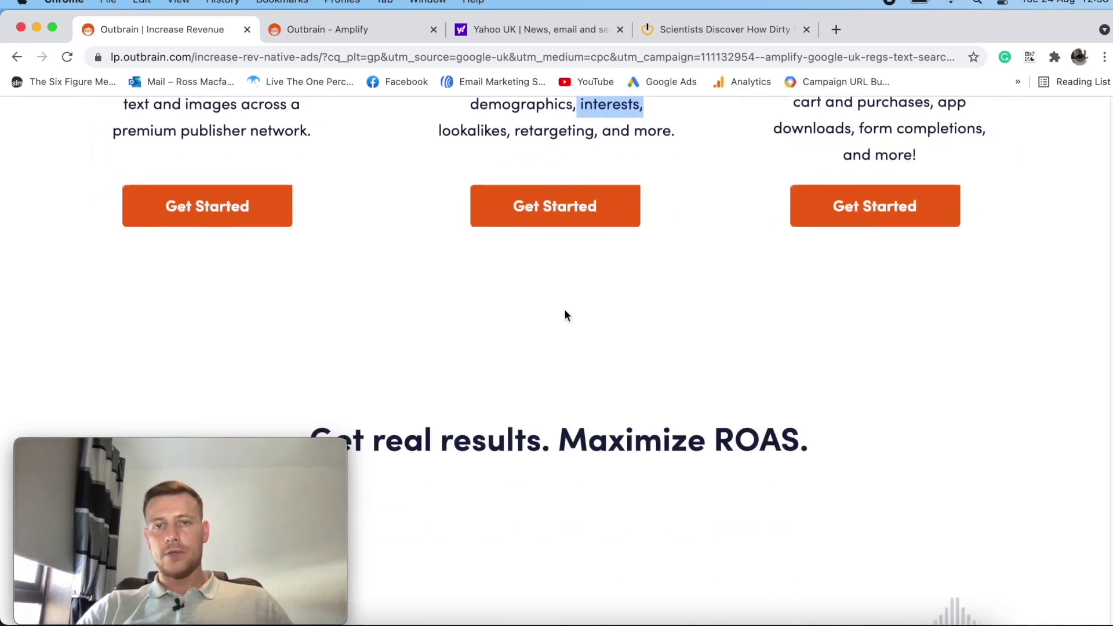
Review the rest of the landing page, then switch to the 'Outbrain - Amplify' Campaigns dashboard.
scroll(689, 271, "down", 15)
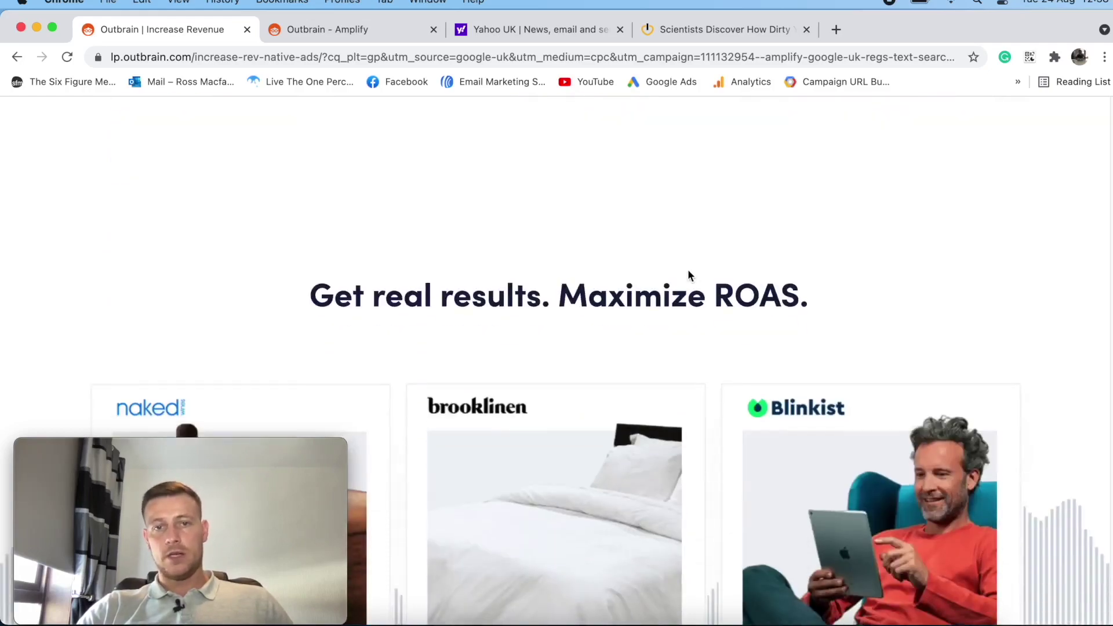
scroll(689, 279, "down", 3)
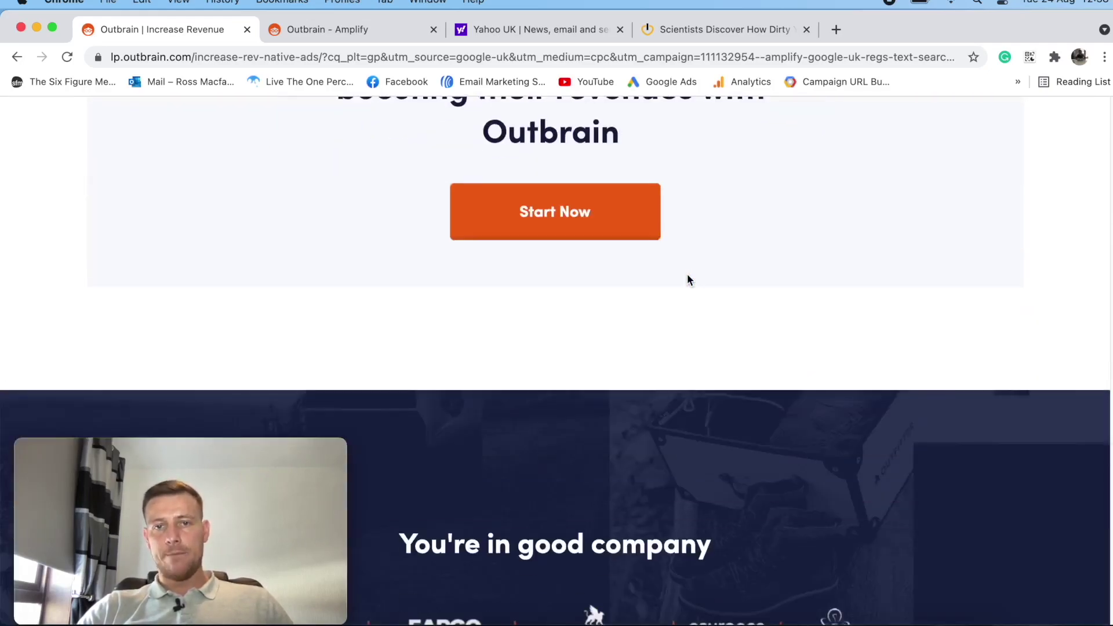
scroll(689, 279, "up", 20)
scroll(692, 284, "up", 3)
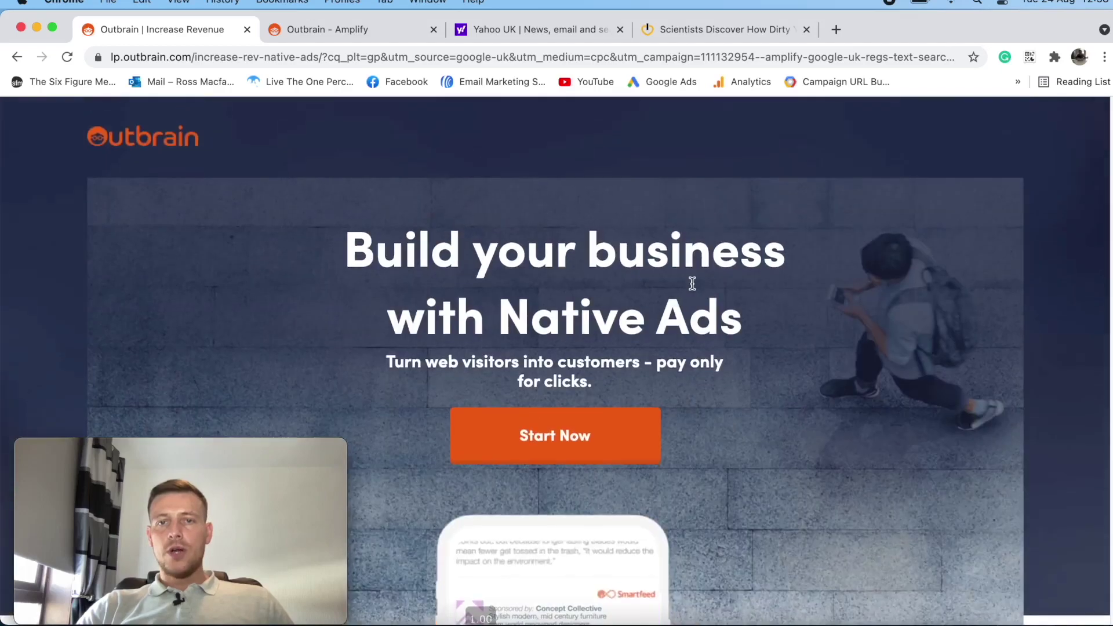
scroll(693, 284, "down", 5)
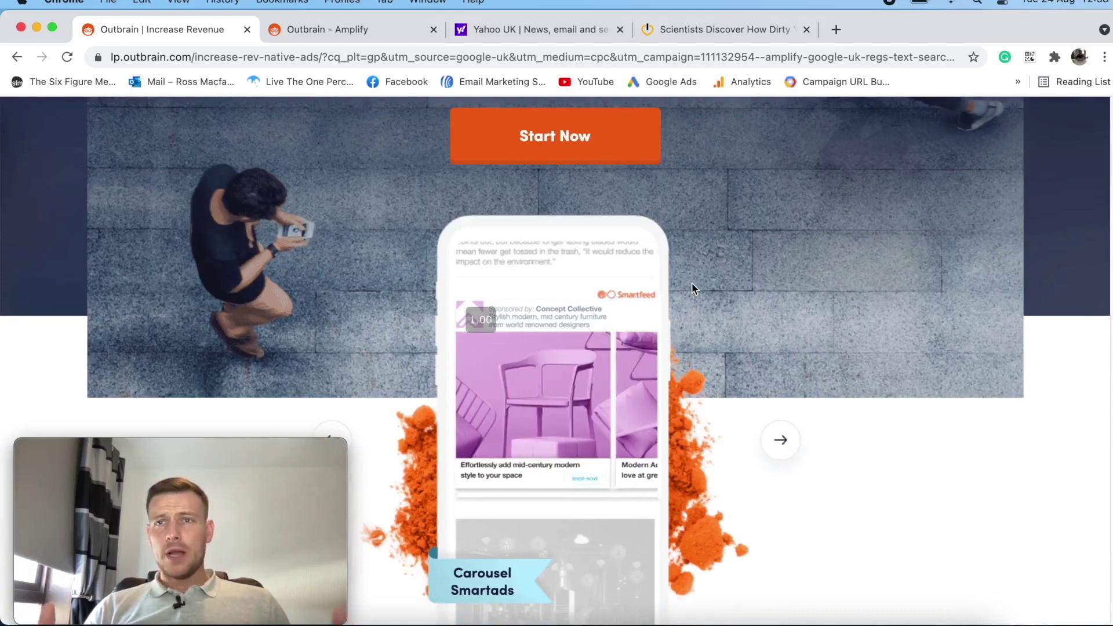
scroll(696, 288, "up", 1)
scroll(692, 296, "down", 8)
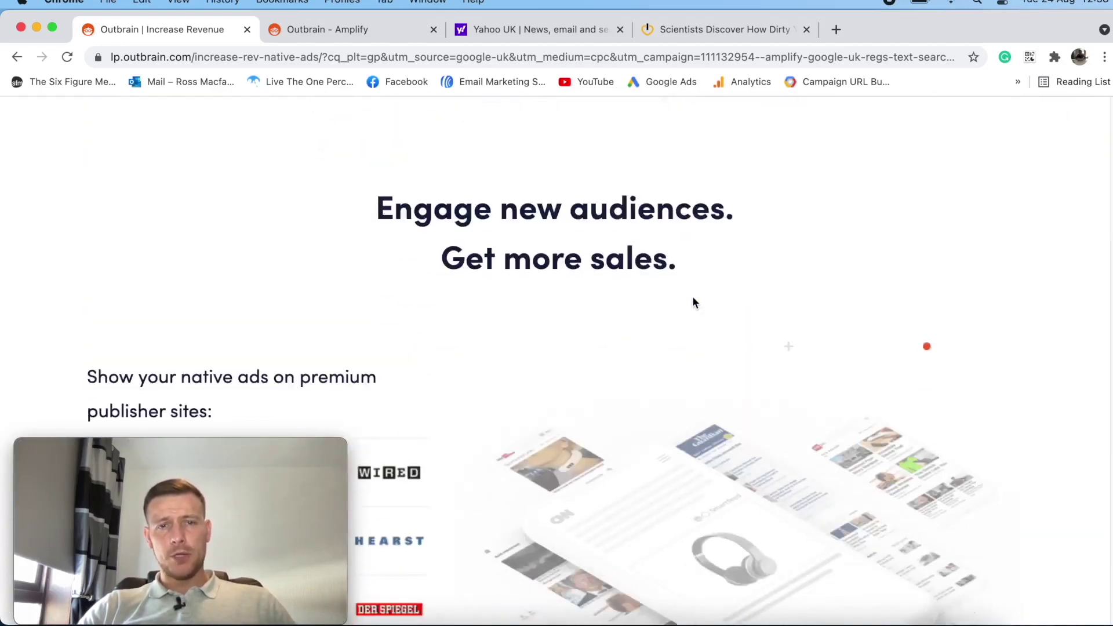
scroll(692, 296, "up", 15)
scroll(666, 294, "down", 10)
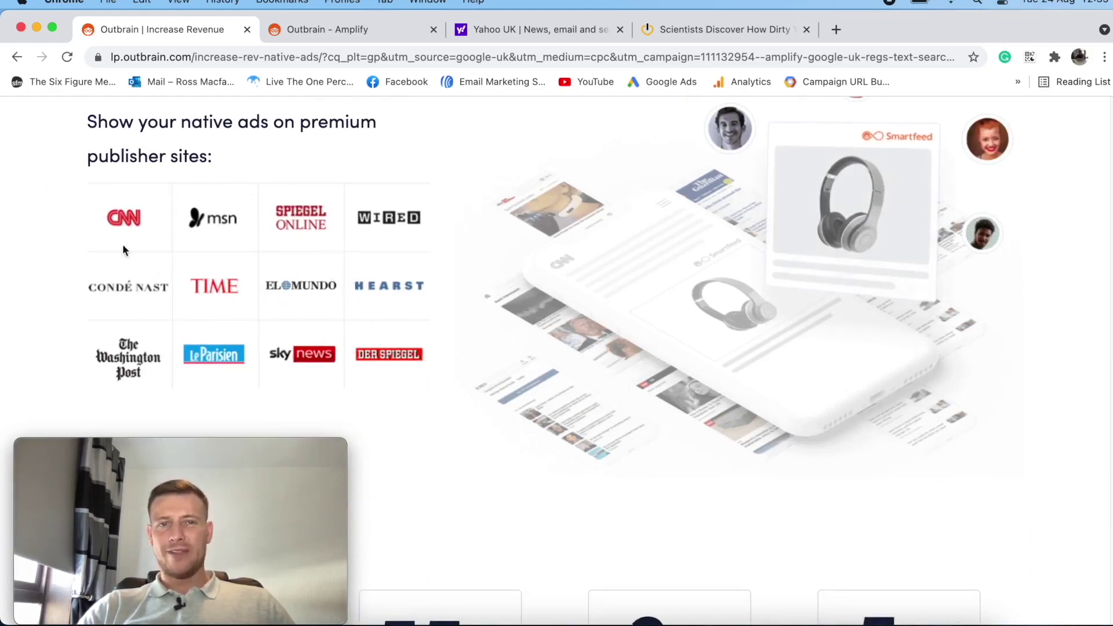
scroll(325, 293, "up", 15)
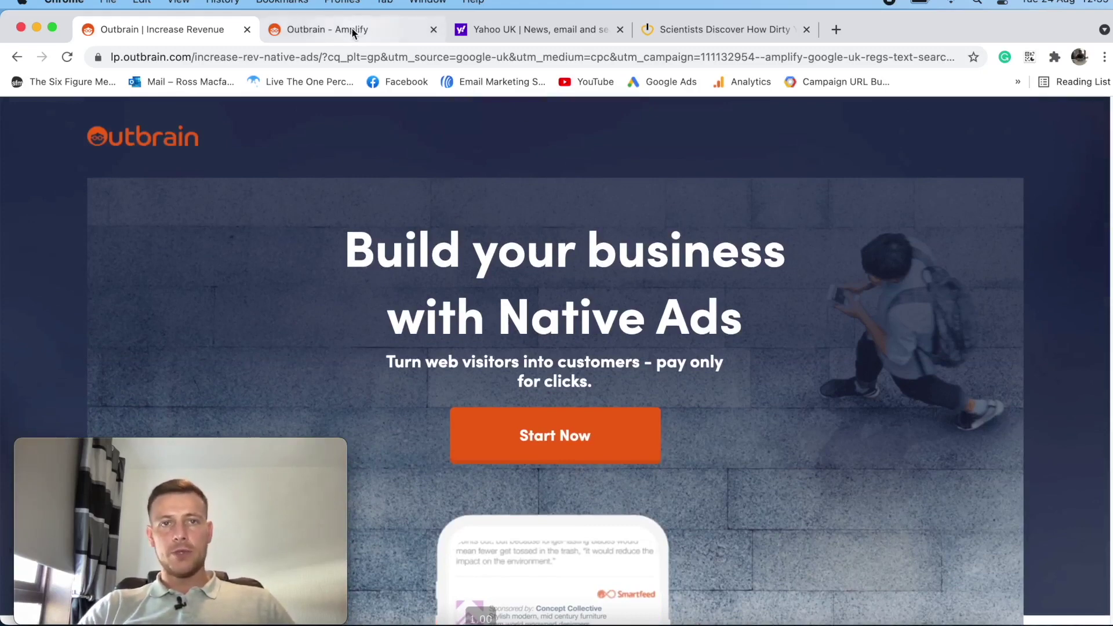
left_click(371, 30)
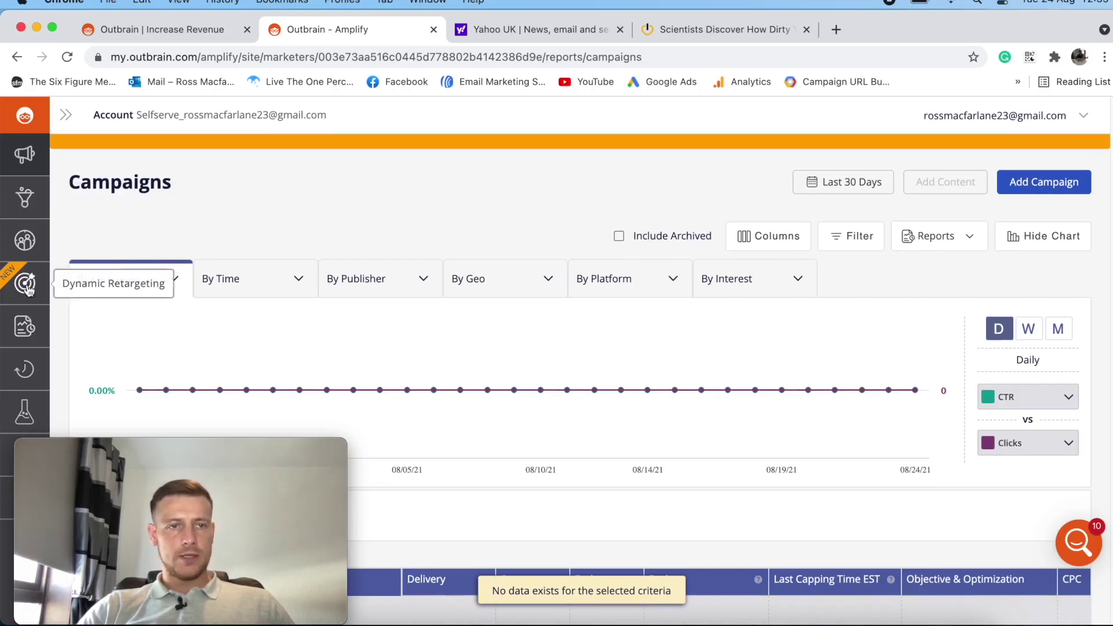
Bring Chrome back to the front and choose Add Campaign at the top of the Campaigns page.
scroll(163, 220, "down", 4)
scroll(61, 268, "down", 2)
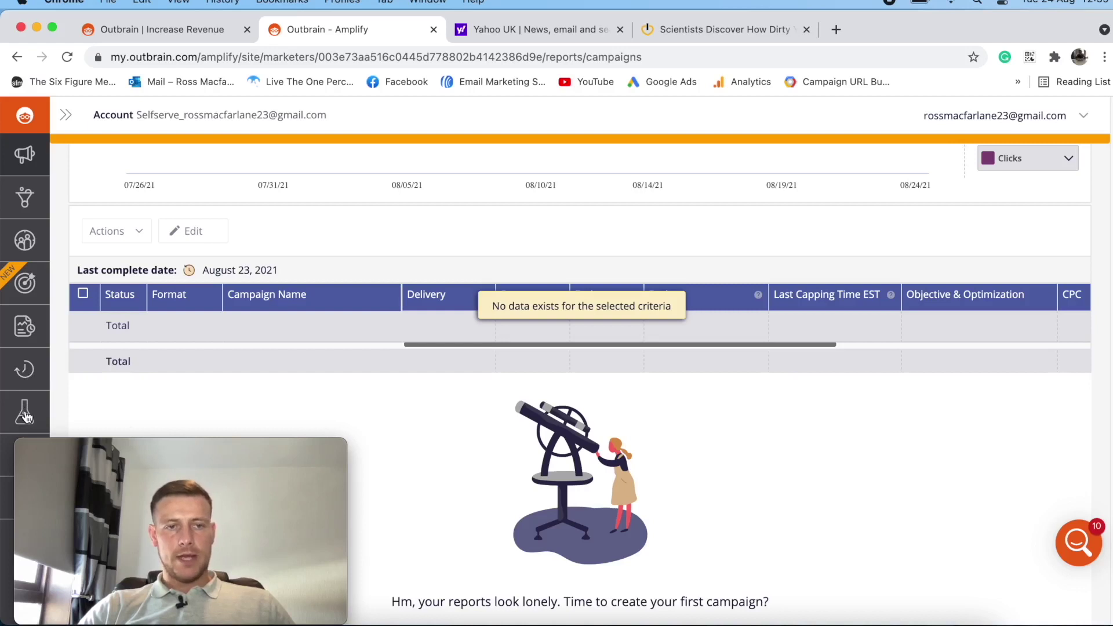
left_click_drag(118, 446, 295, 443)
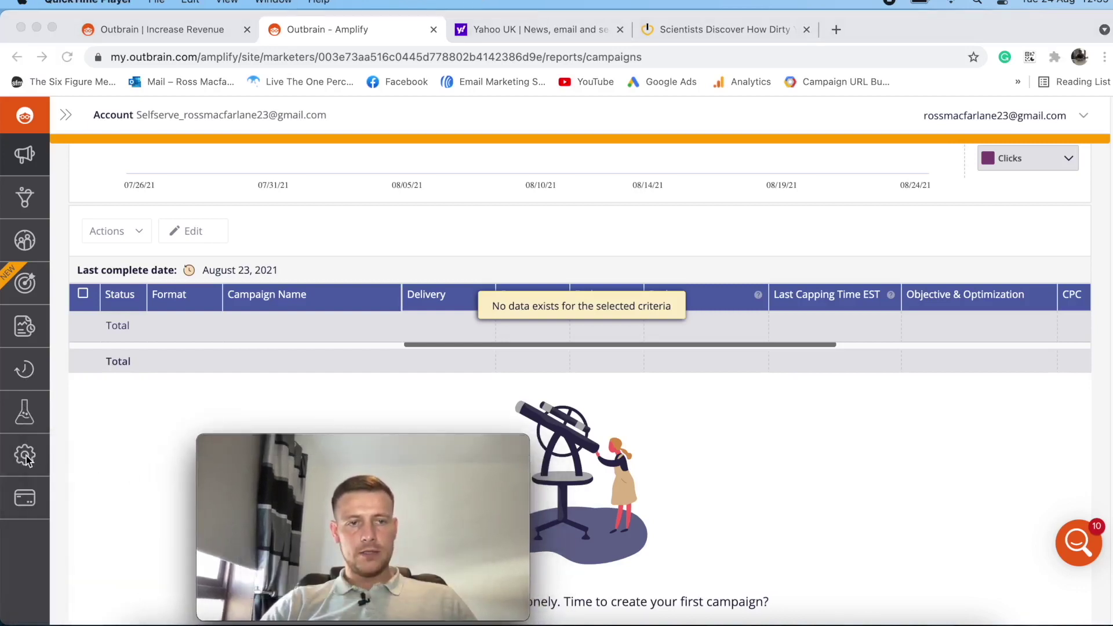
left_click(102, 447)
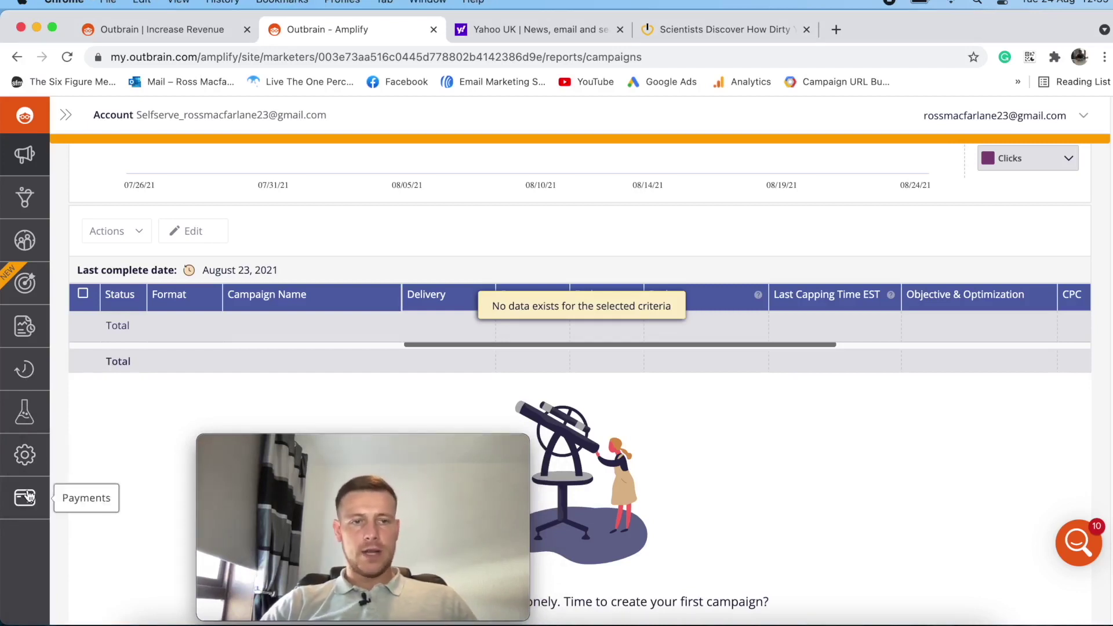
left_click_drag(320, 443, 134, 446)
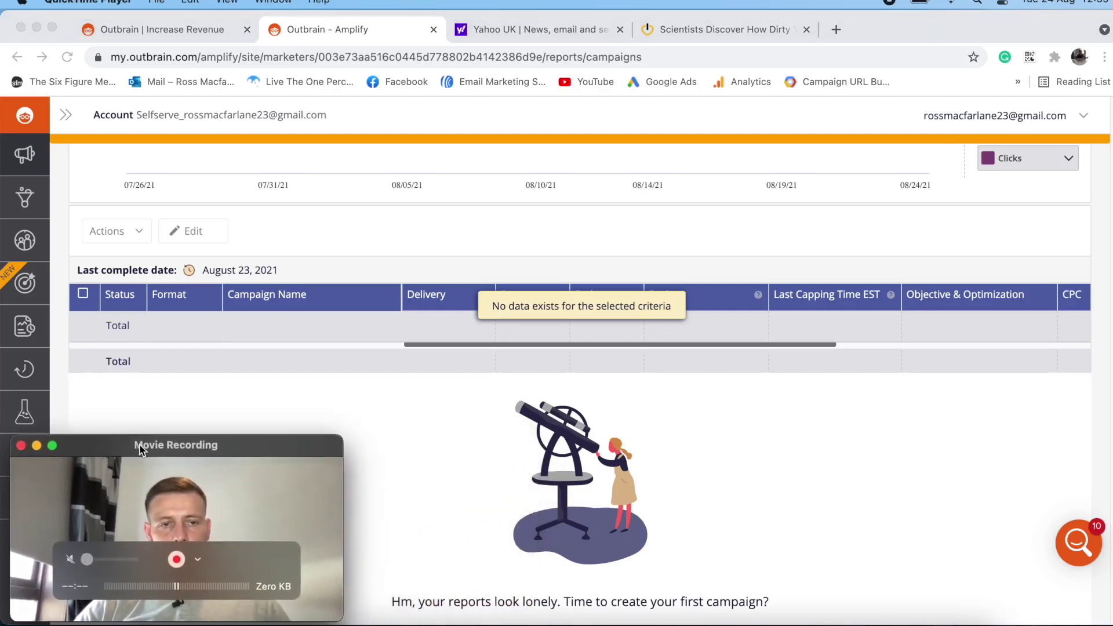
left_click(481, 430)
scroll(1076, 250, "up", 8)
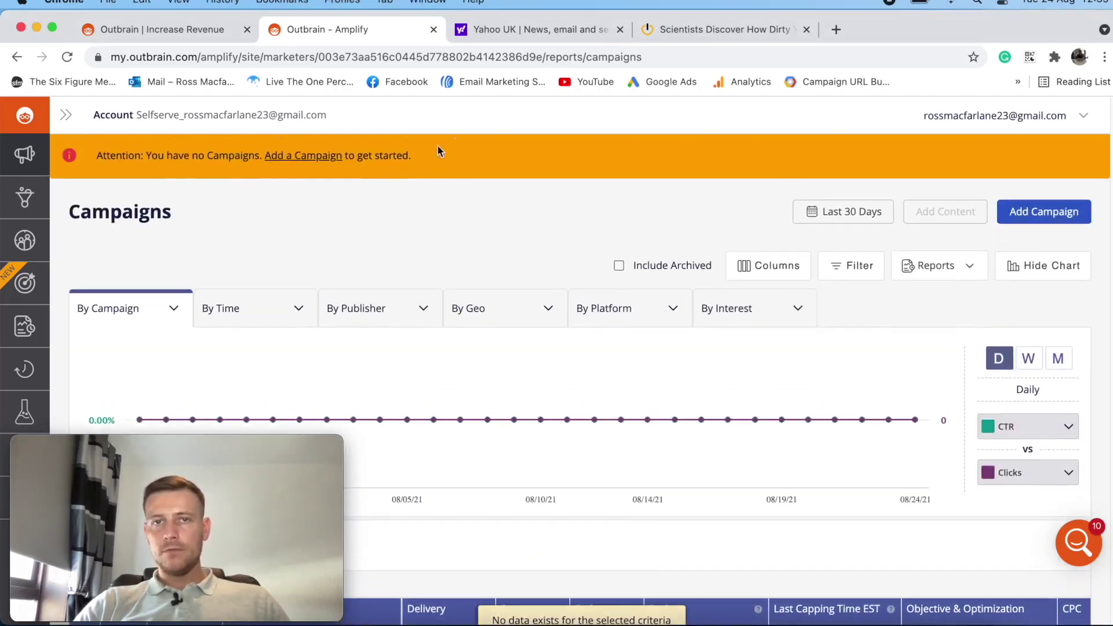
left_click(1063, 218)
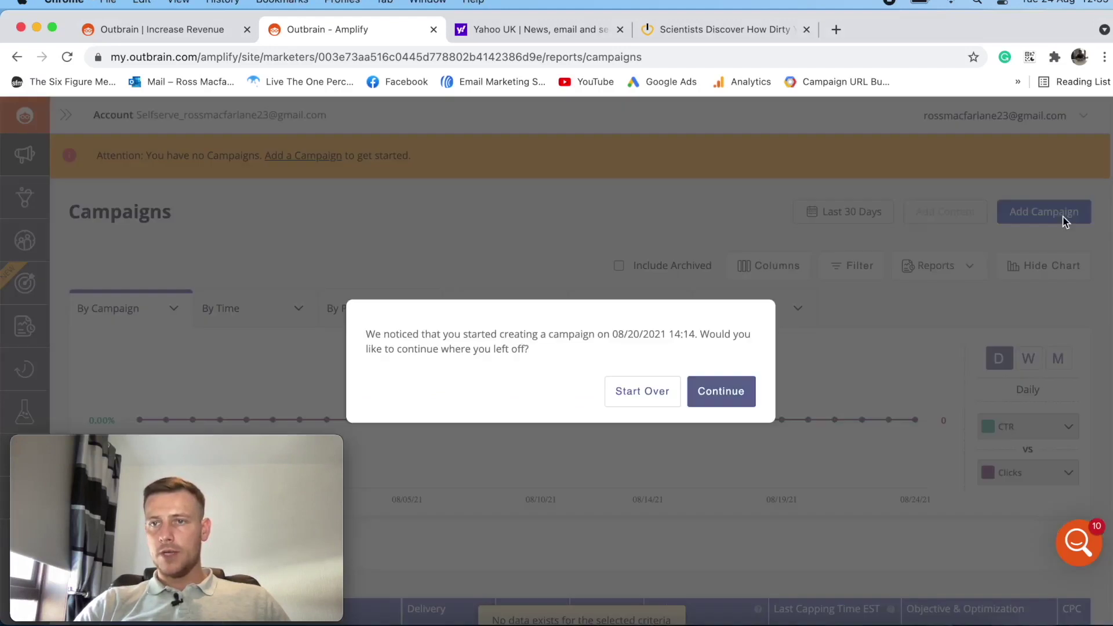
Discard the 08/20/2021 draft and name the new campaign 'Test'.
left_click(619, 398)
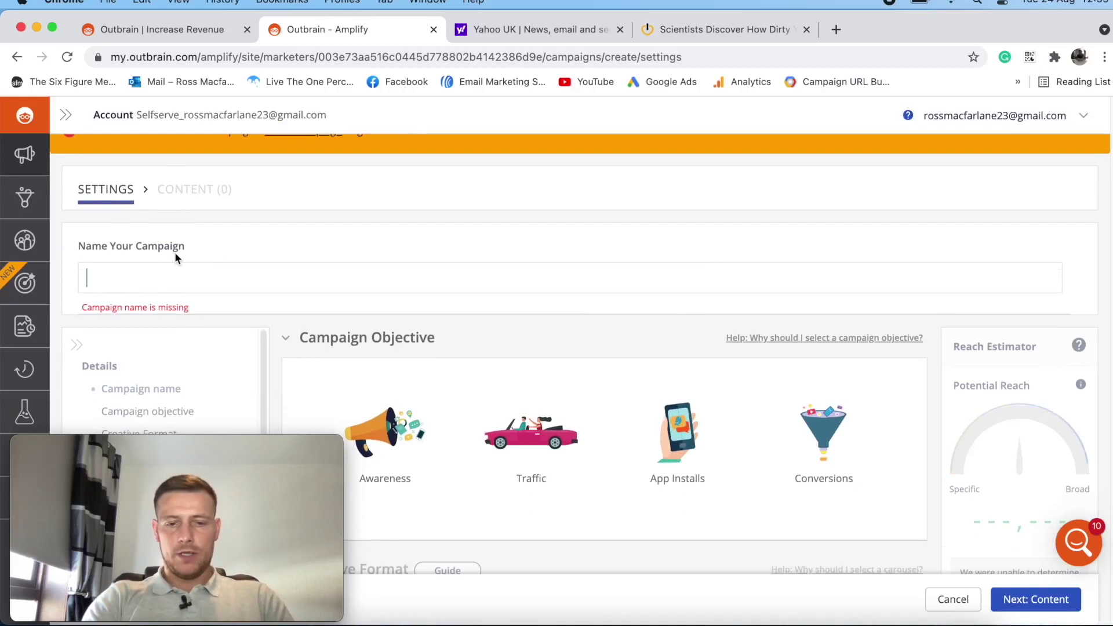
type("Tets")
key("BackSpace")
key("BackSpace")
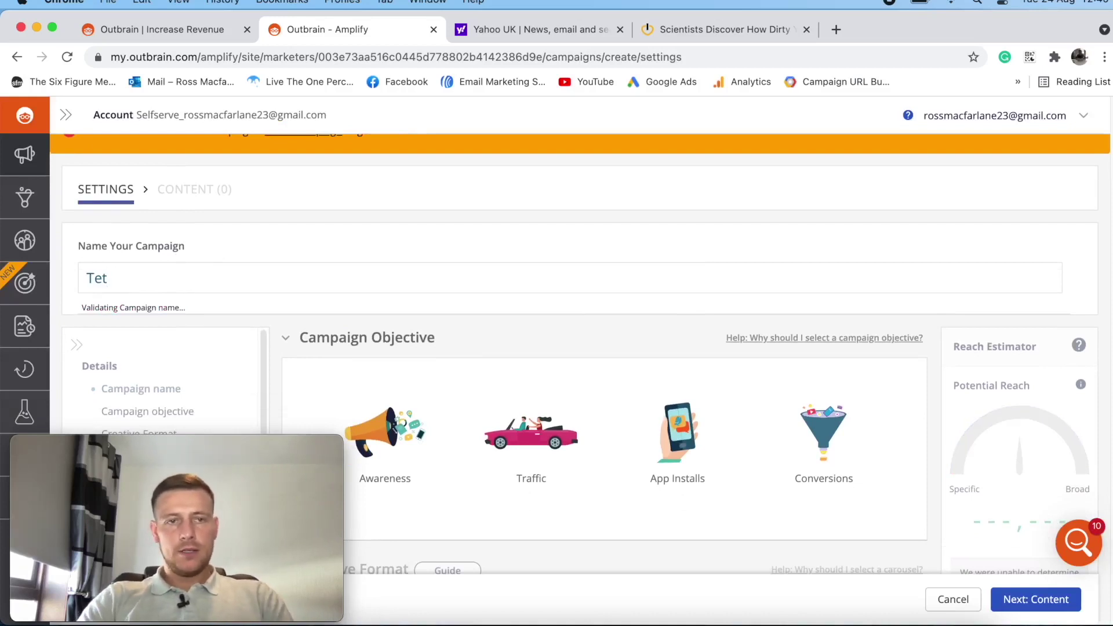
type("st")
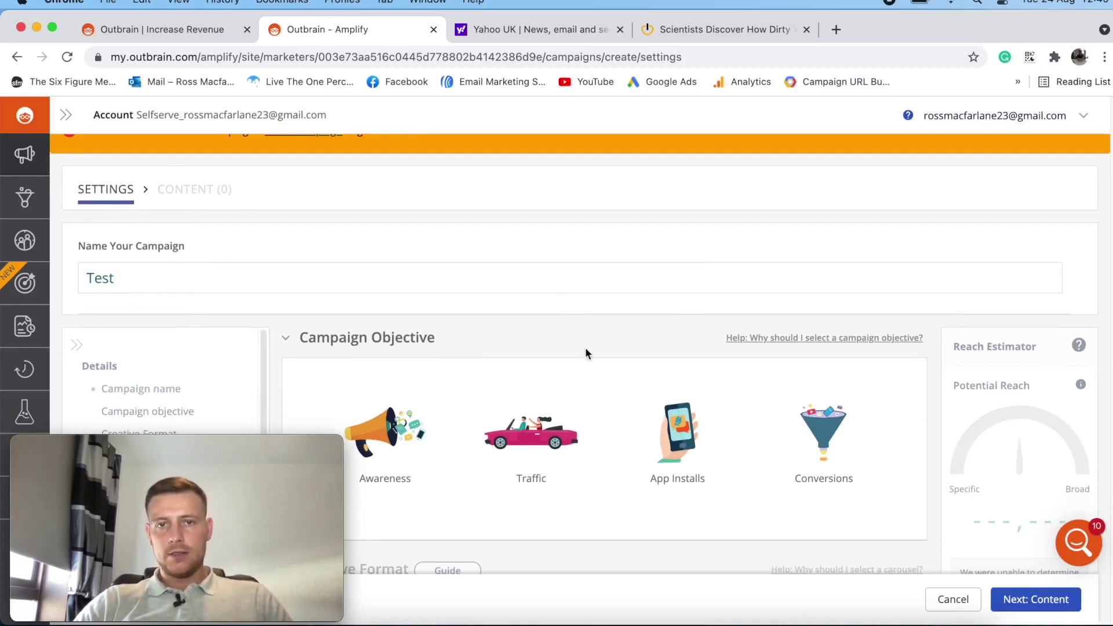
Choose Traffic as the campaign objective.
scroll(582, 360, "down", 3)
mouse_move(401, 327)
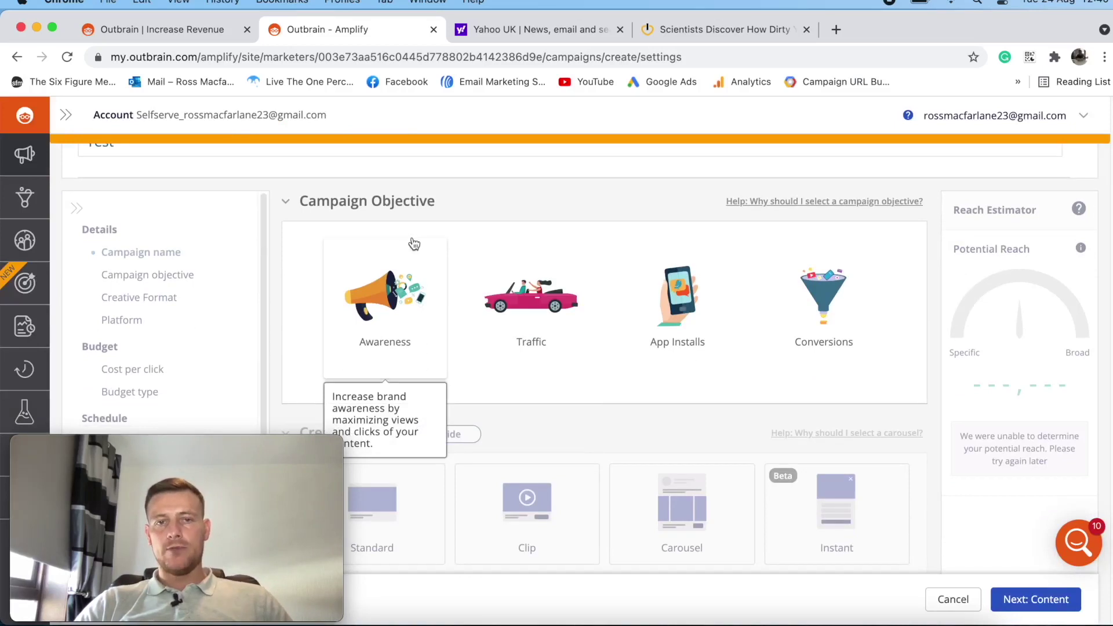
mouse_move(525, 319)
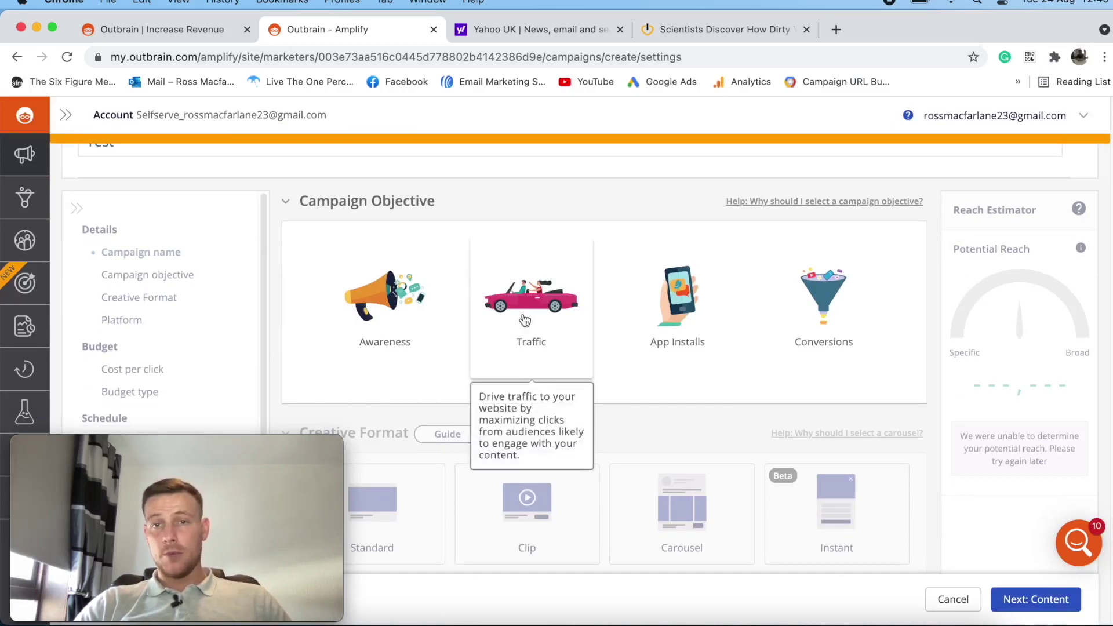
mouse_move(819, 310)
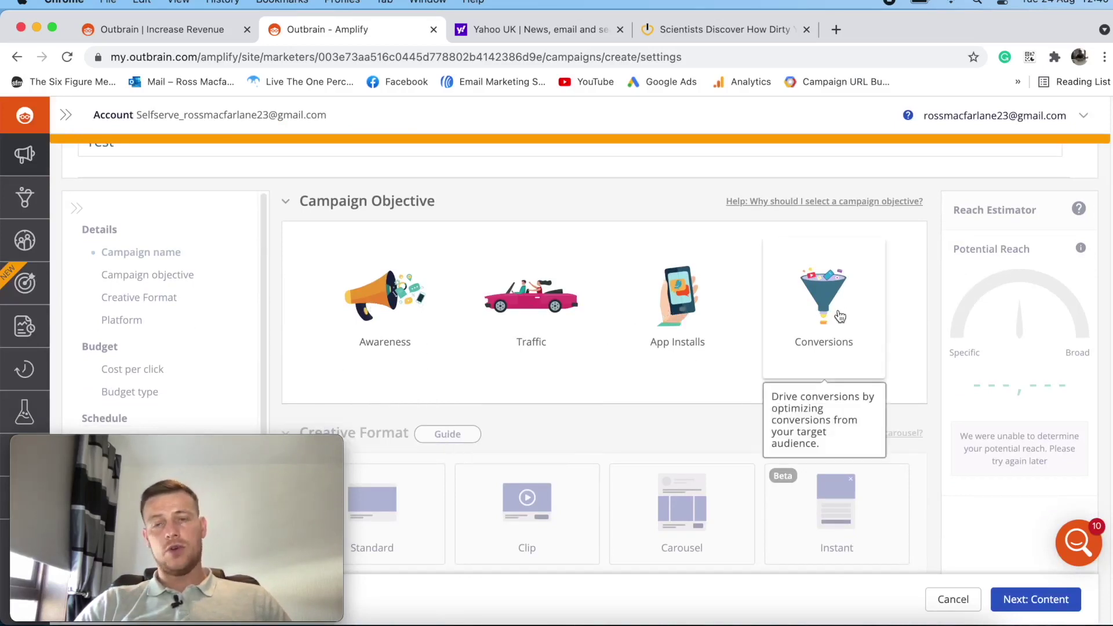
mouse_move(541, 293)
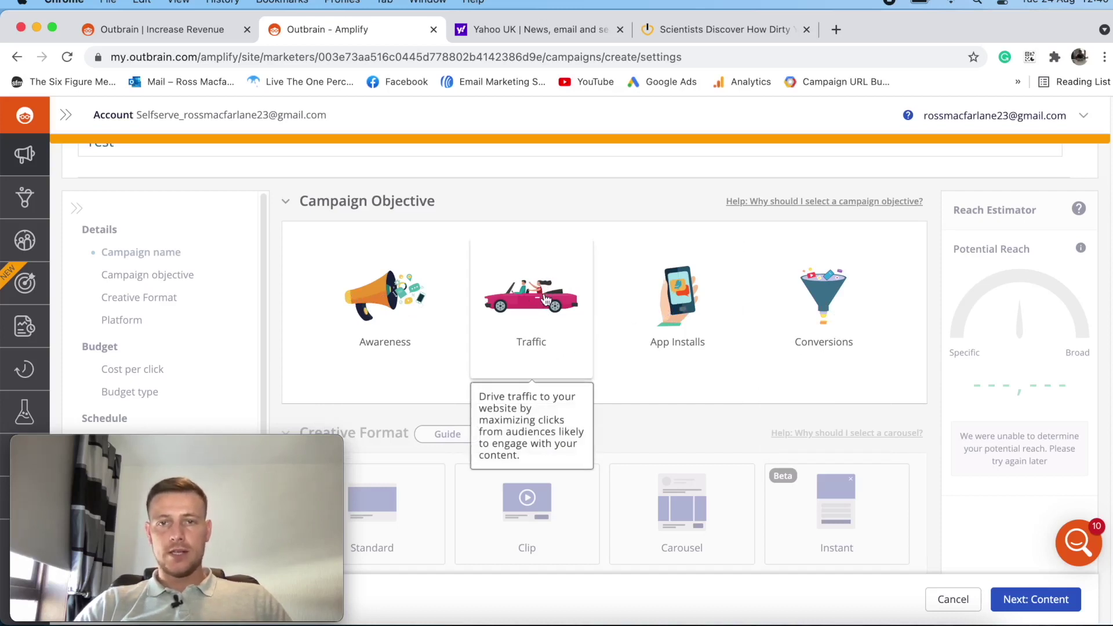
left_click(542, 302)
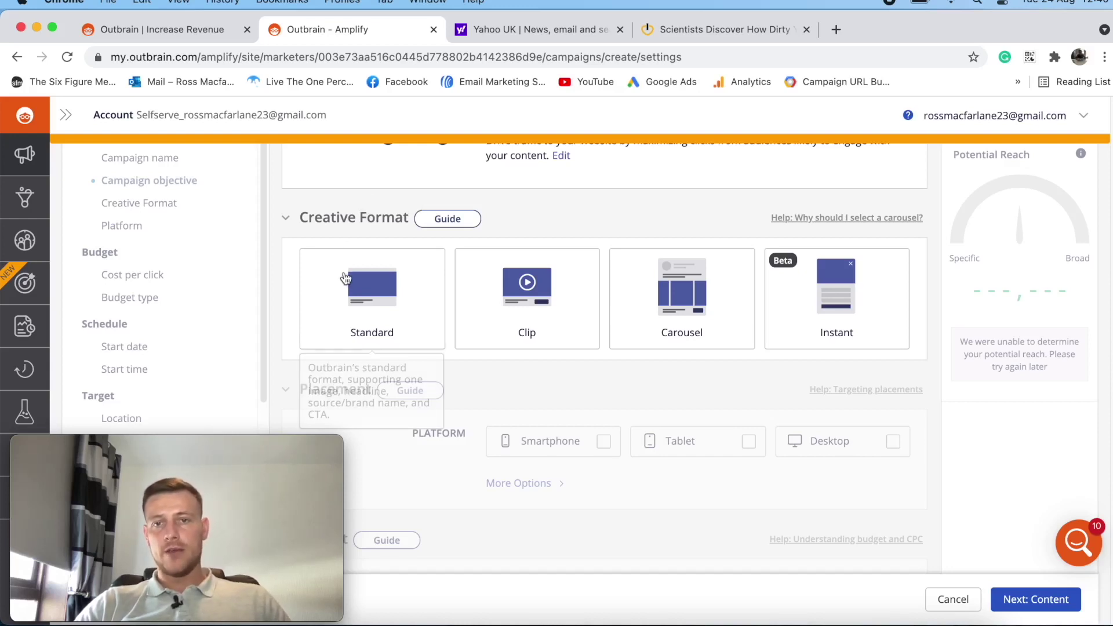
Choose the Standard card under Creative Format.
mouse_move(666, 299)
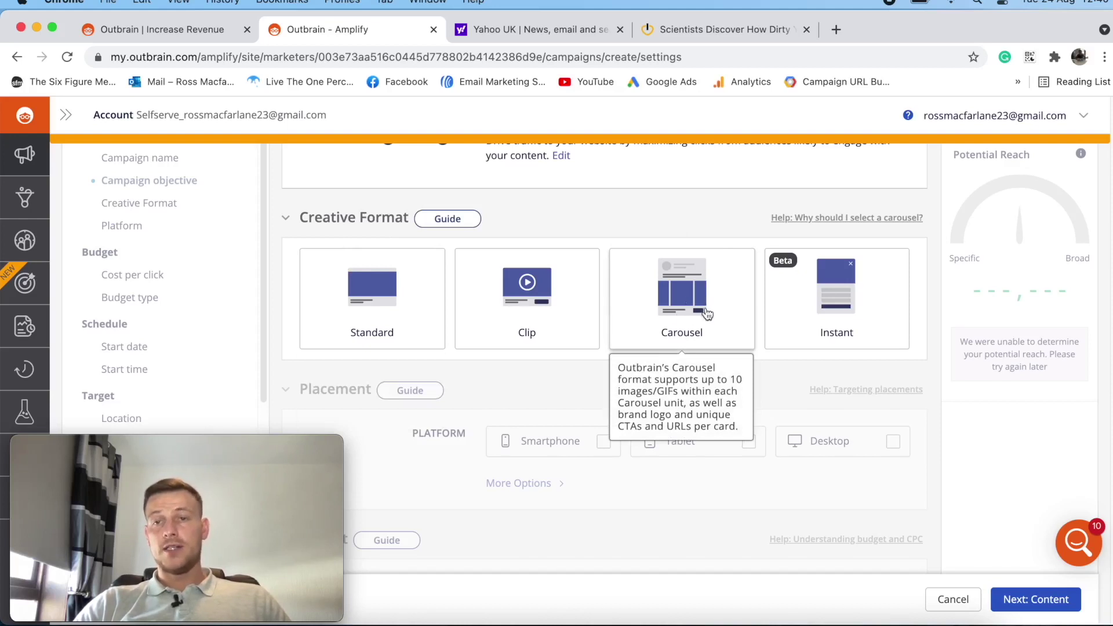
mouse_move(837, 299)
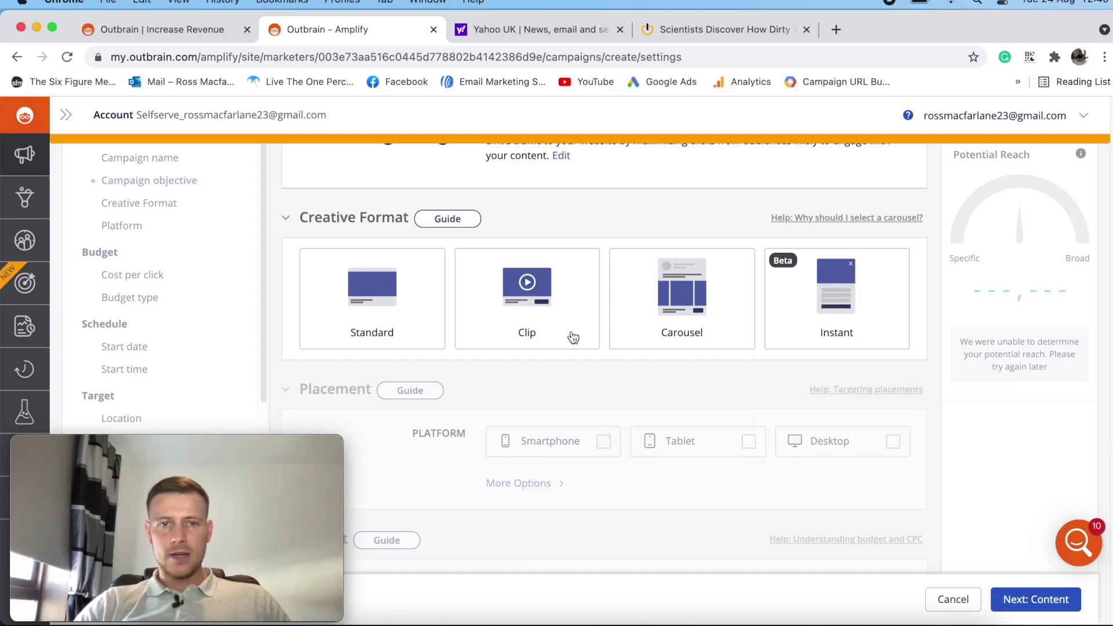
mouse_move(366, 296)
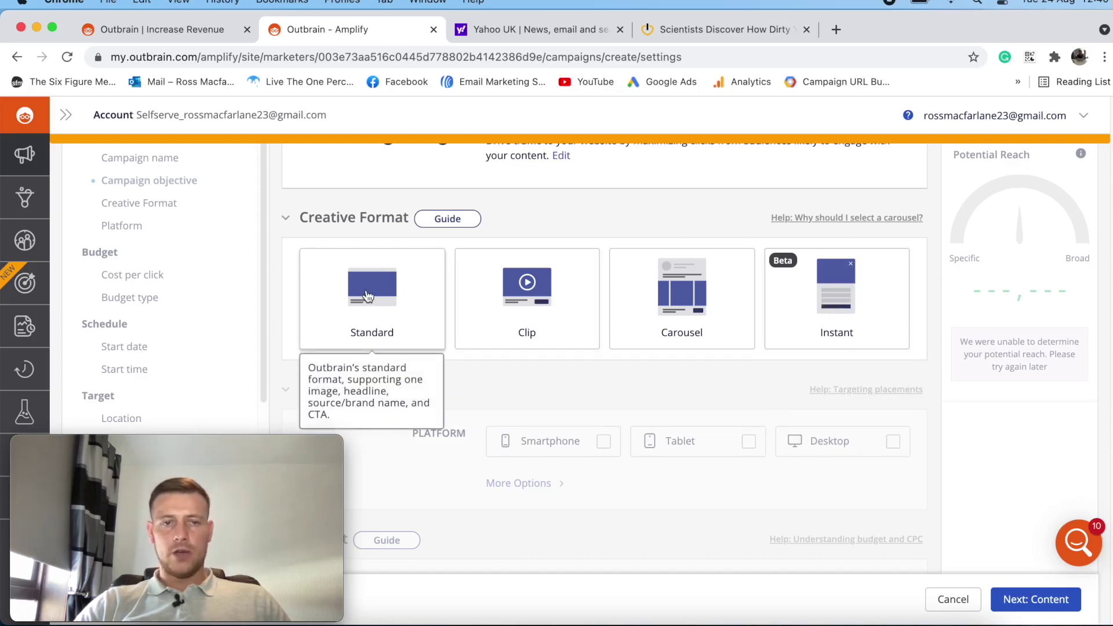
left_click(366, 290)
Tick the Desktop platform in Placement so ads run only on desktop.
scroll(642, 284, "down", 3)
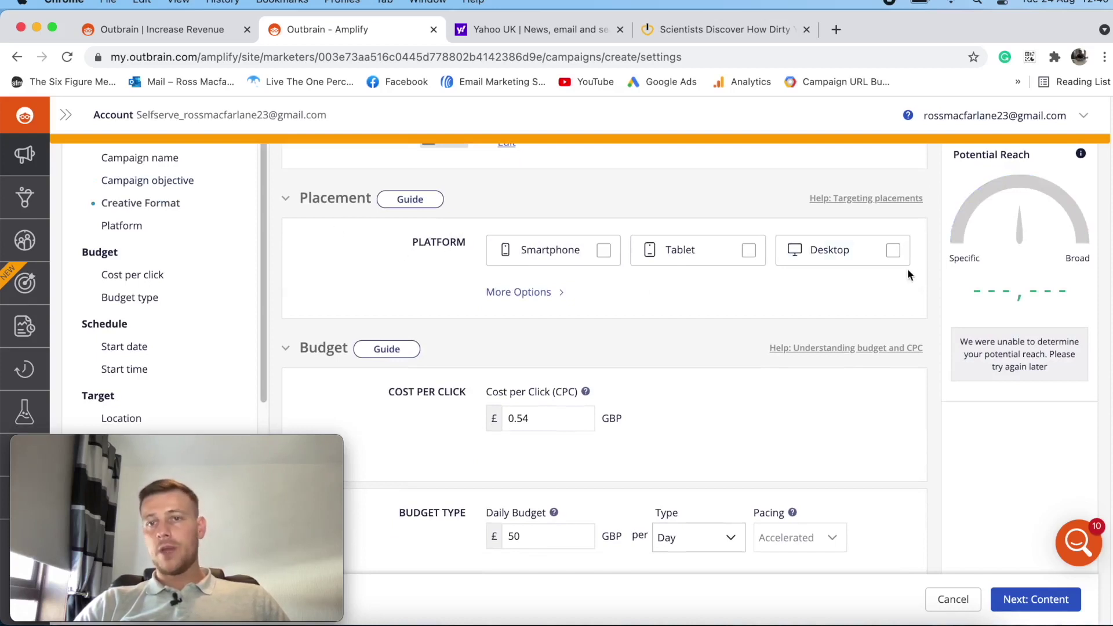
left_click(892, 251)
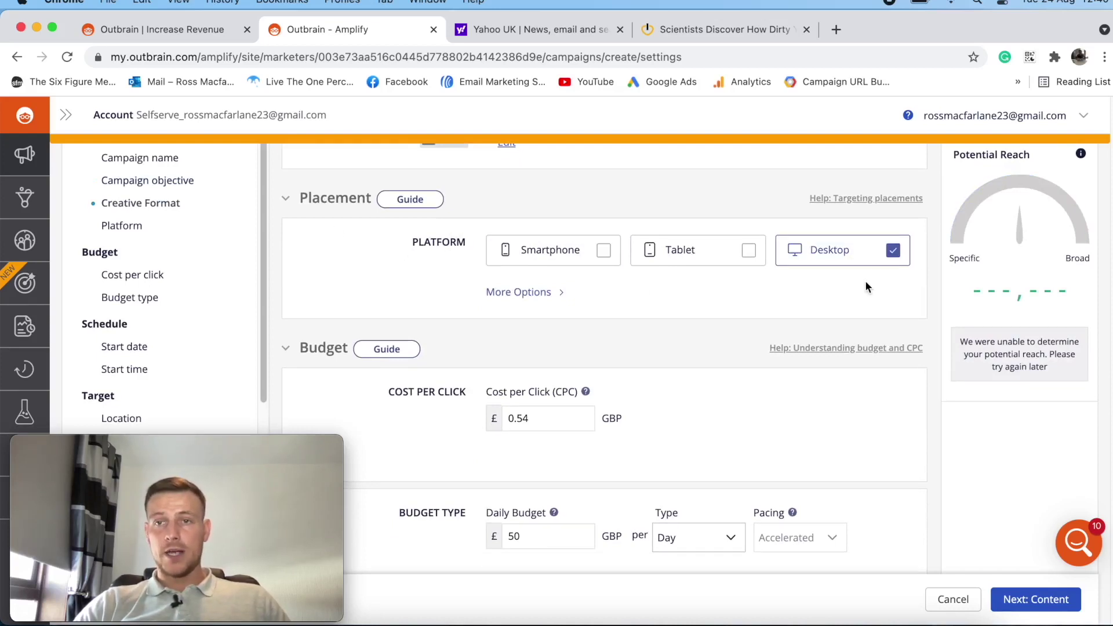
scroll(866, 281, "down", 1)
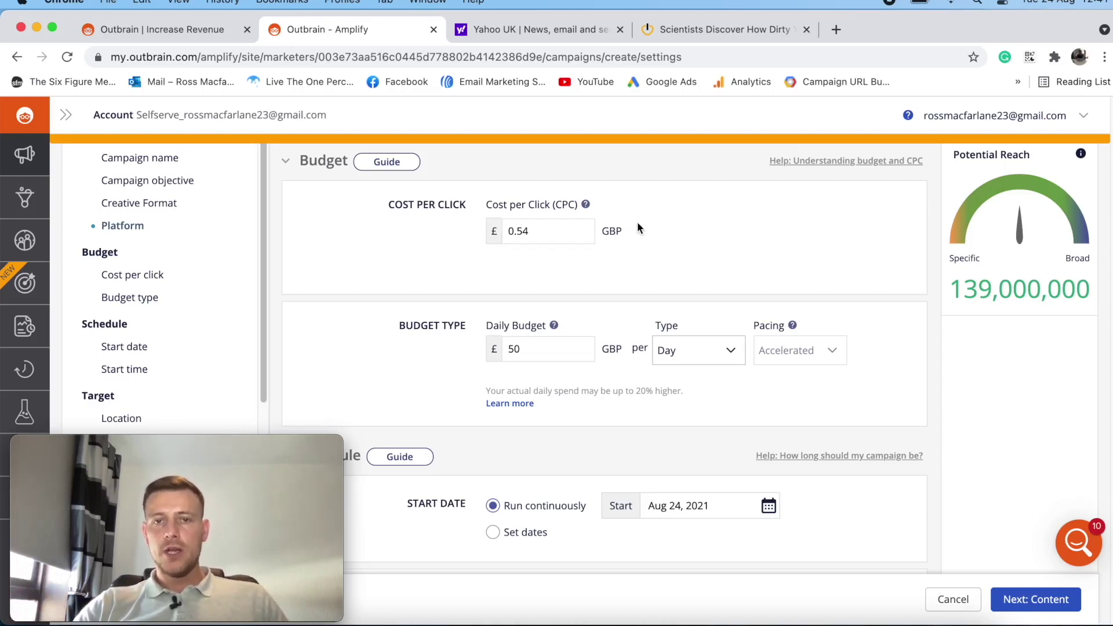
scroll(638, 223, "down", 3)
Keep the budget type as Day and change the daily budget from £50 to £20.
scroll(533, 290, "down", 1)
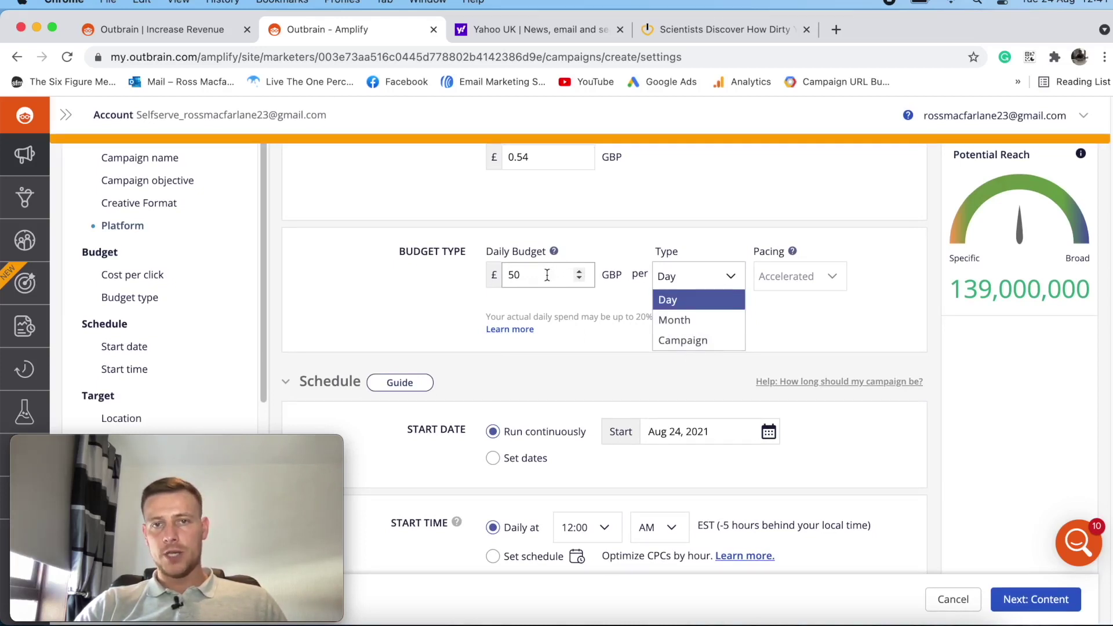
left_click(634, 225)
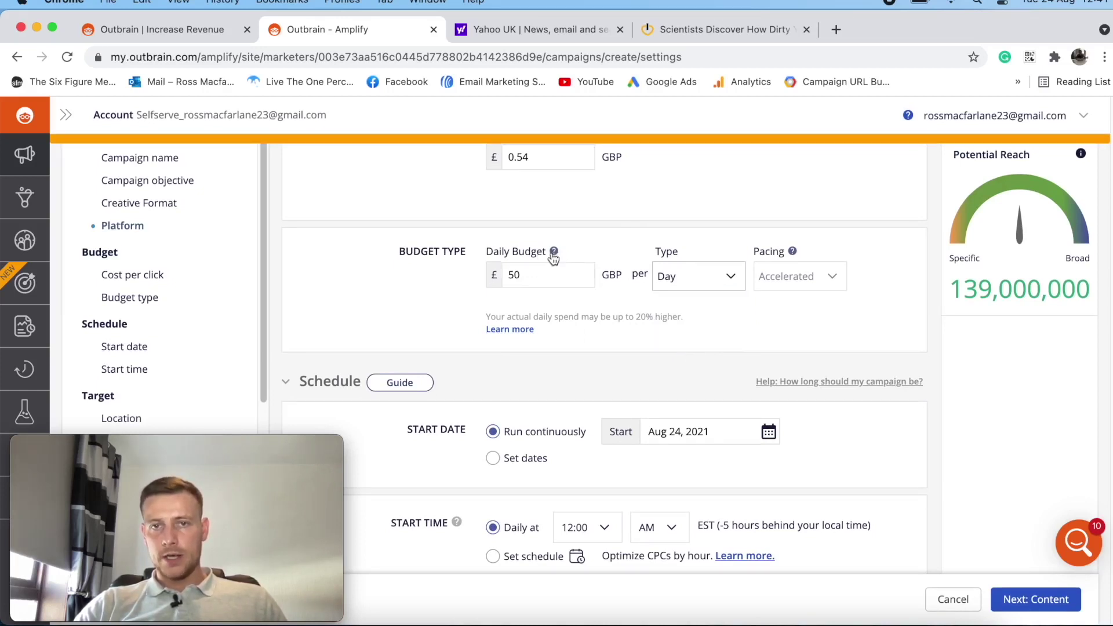
left_click(531, 273)
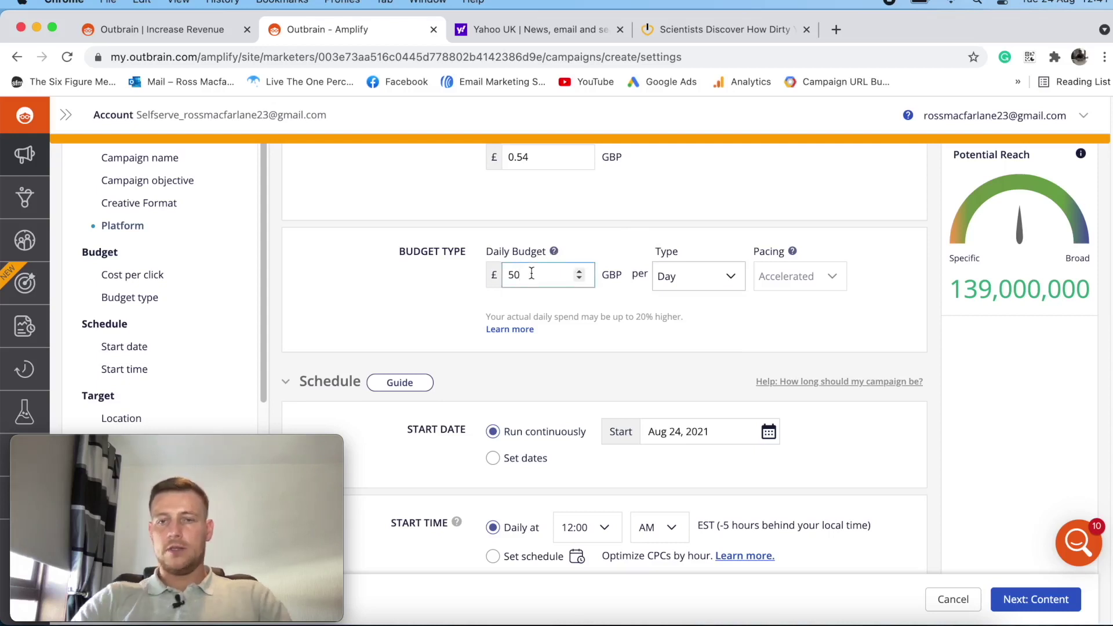
key("BackSpace")
key("BackSpace")
type("10")
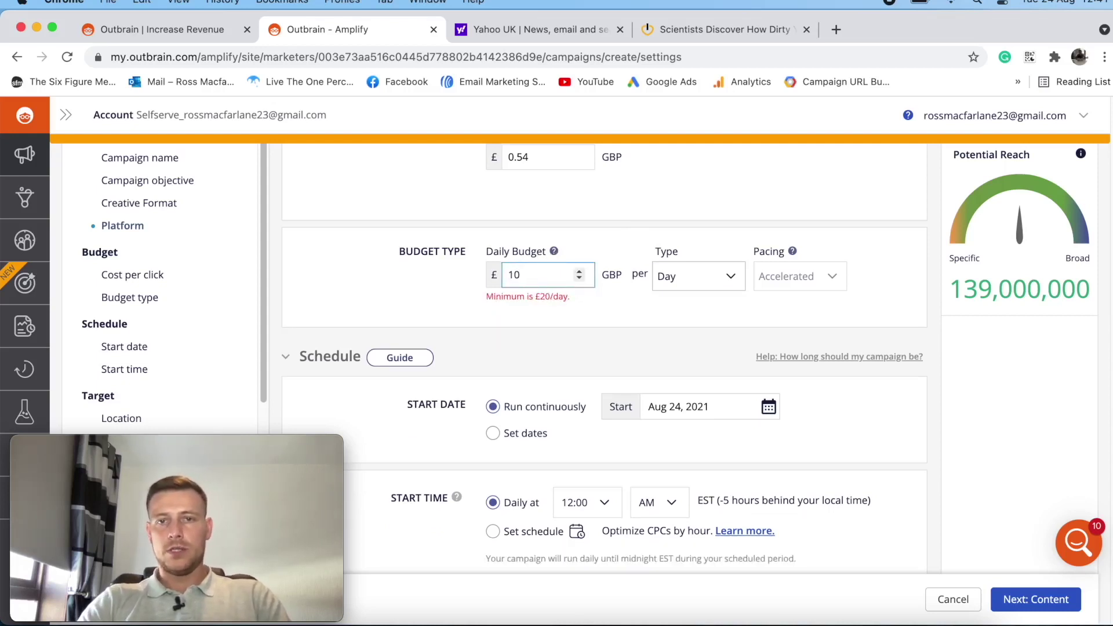
key("BackSpace")
key("BackSpace")
type("20")
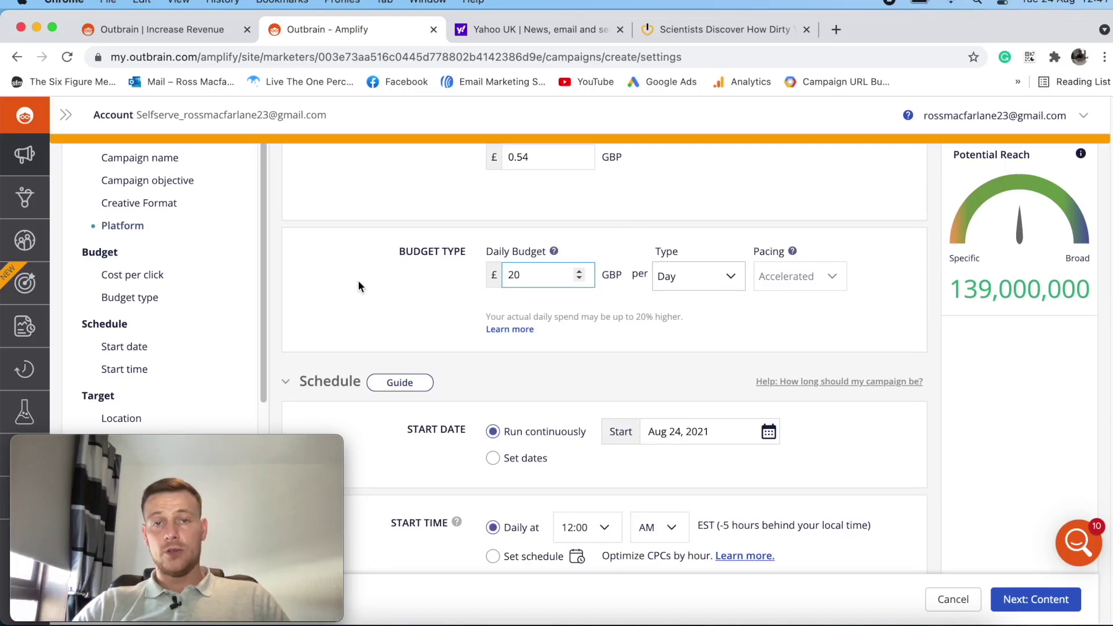
left_click(391, 296)
scroll(407, 279, "down", 5)
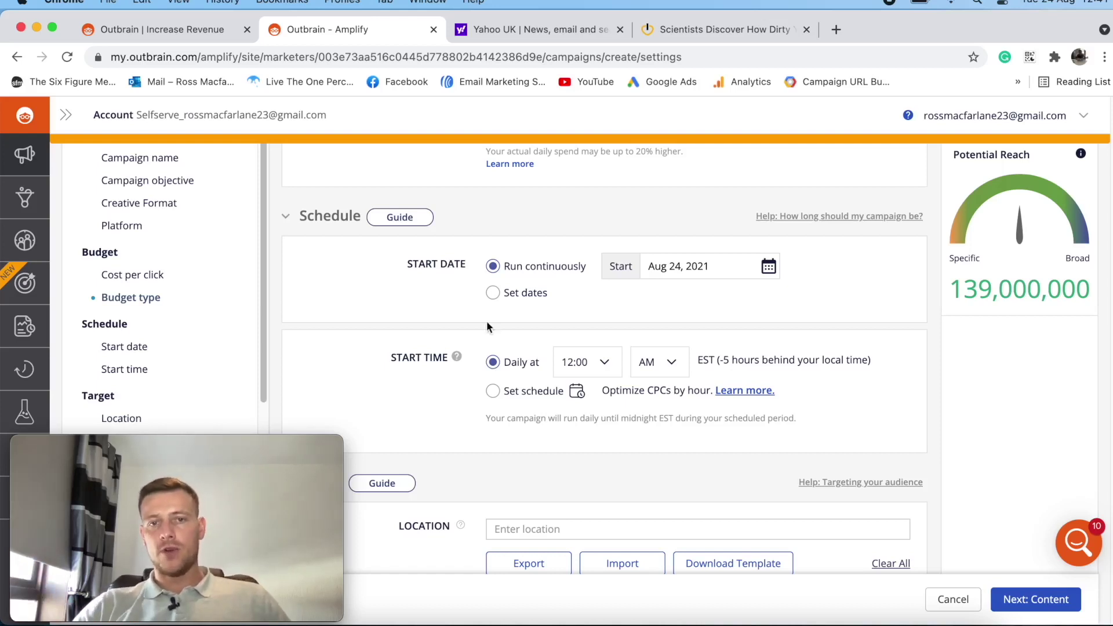
scroll(558, 320, "down", 2)
scroll(527, 315, "down", 8)
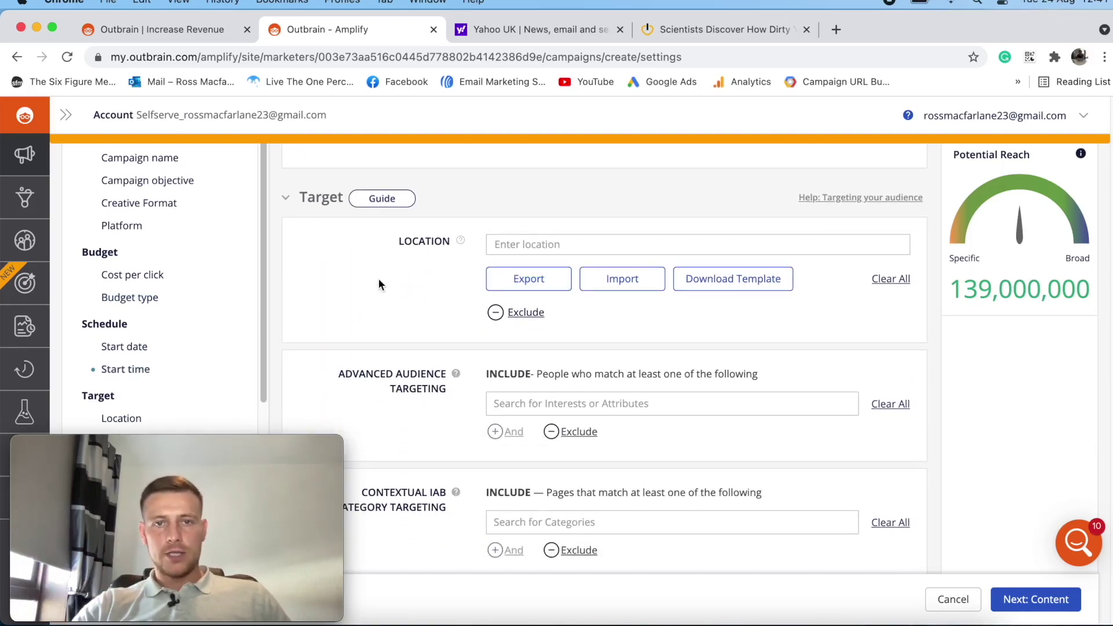
Add United States as the target location, cutting potential reach to 41,700,000.
left_click(557, 245)
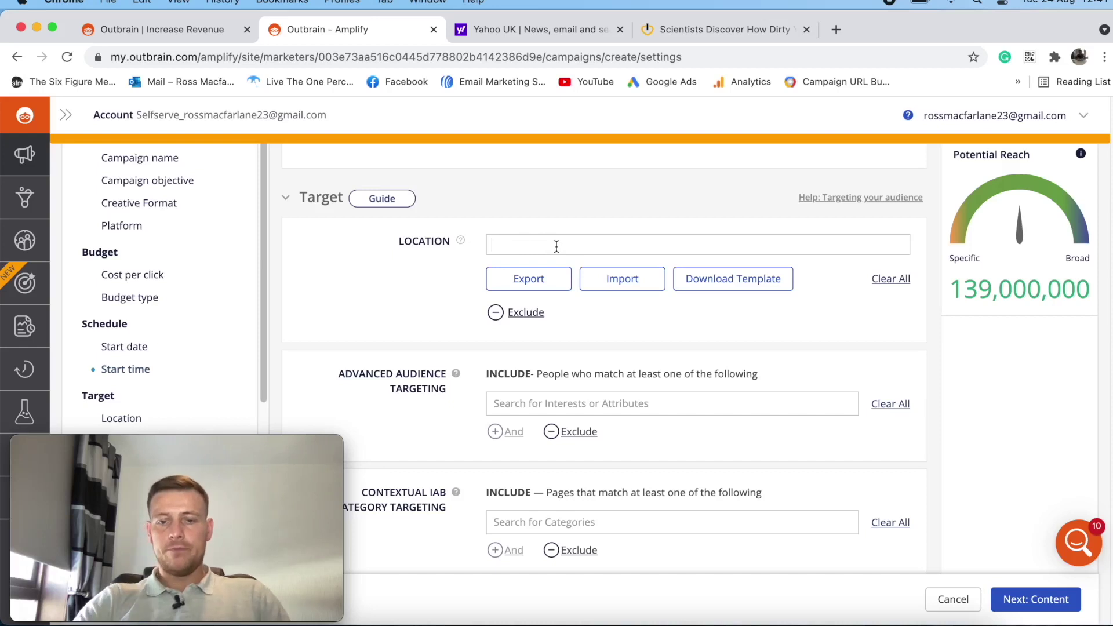
type("United")
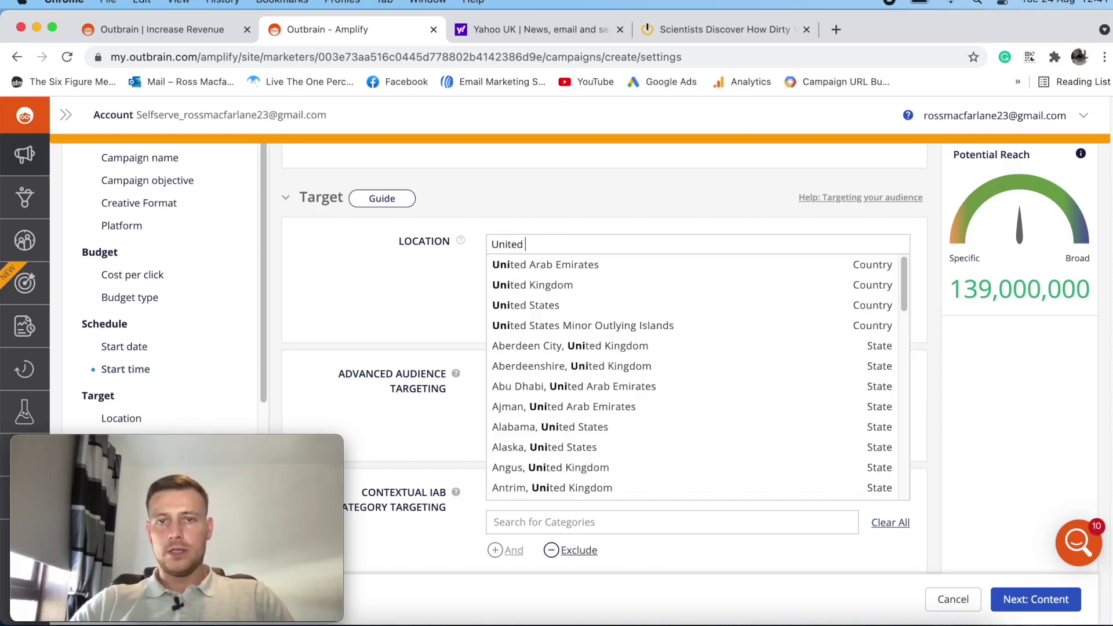
key("BackSpace")
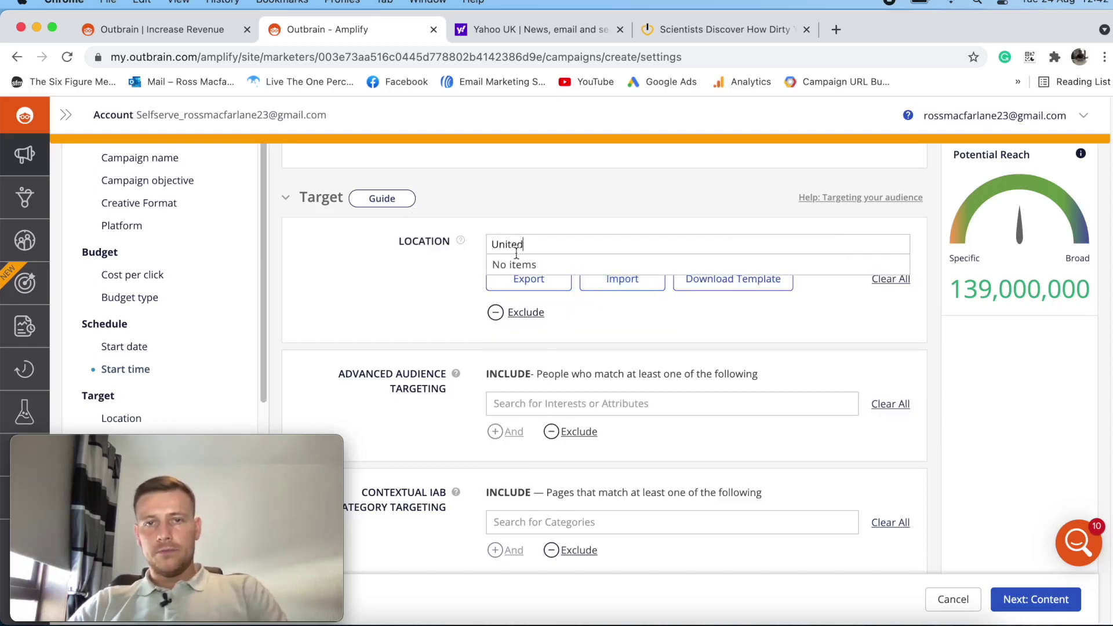
left_click(522, 305)
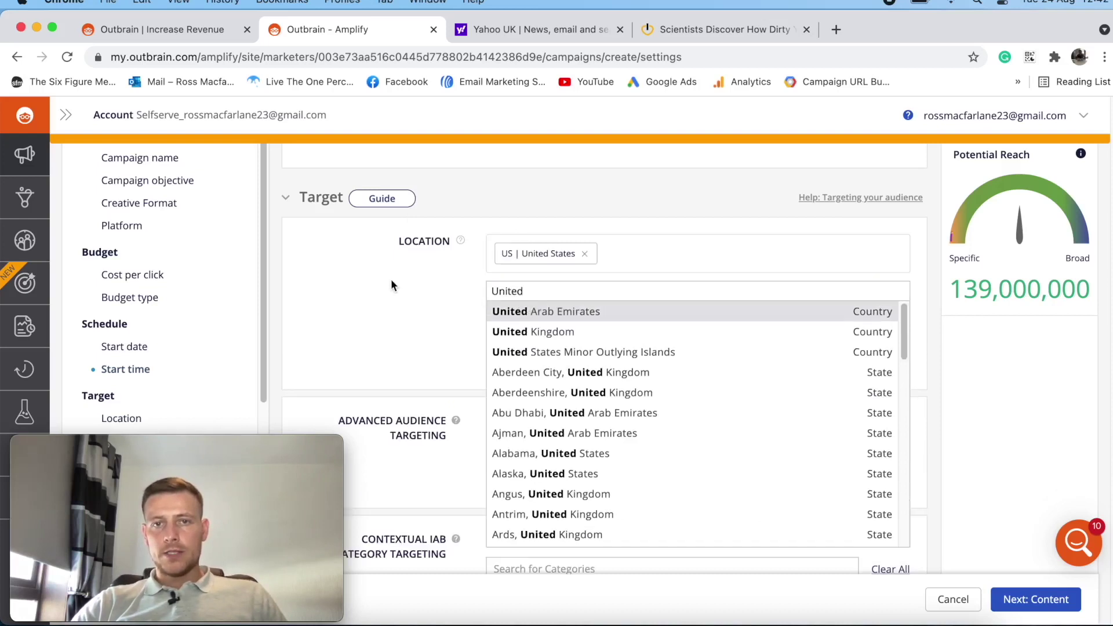
left_click(350, 283)
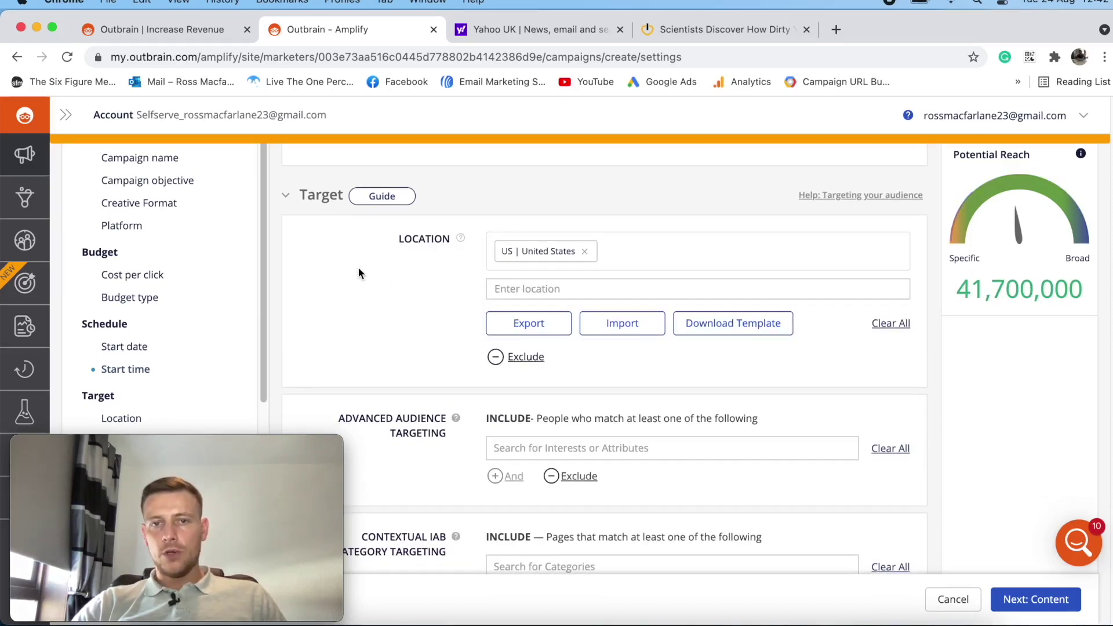
scroll(359, 272, "down", 5)
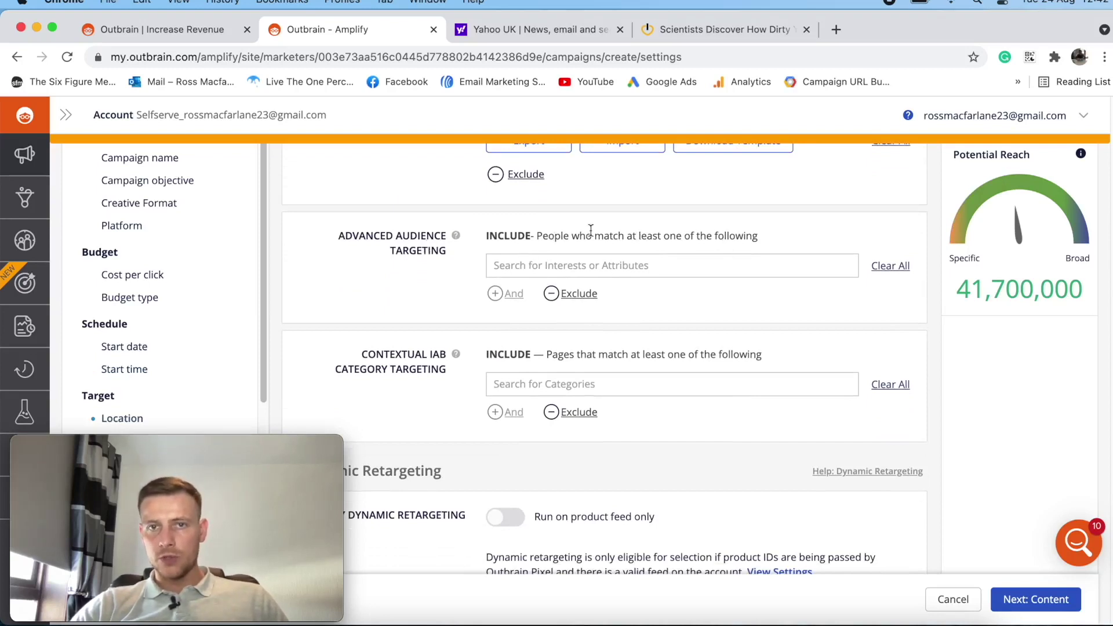
left_click(547, 266)
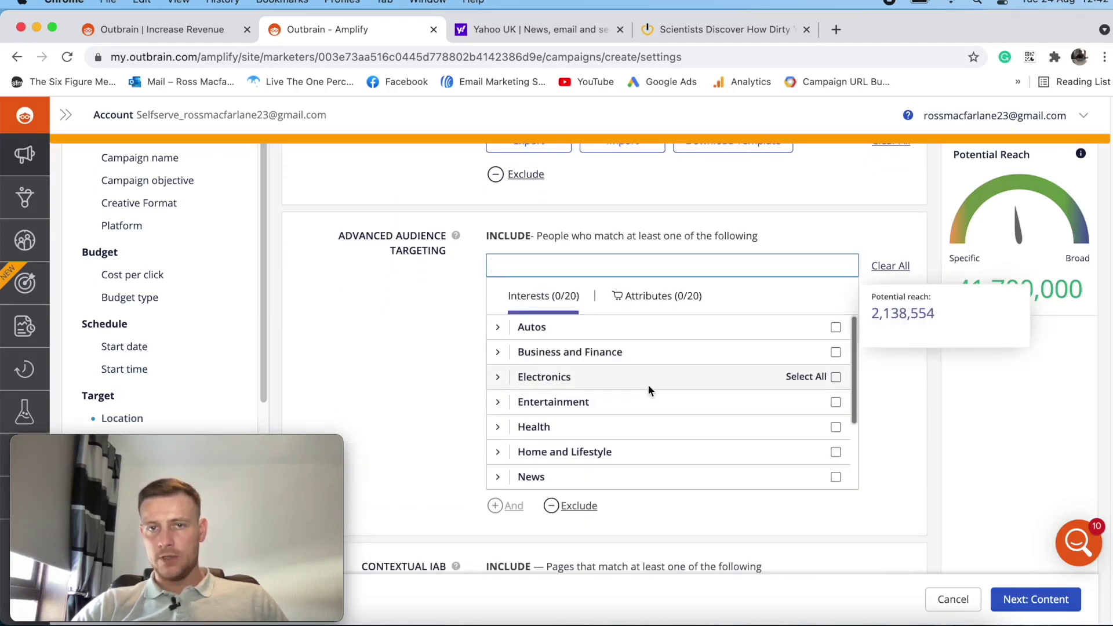
Add Health > Beauty as the audience interest, narrowing potential reach to 220,000.
scroll(648, 383, "down", 3)
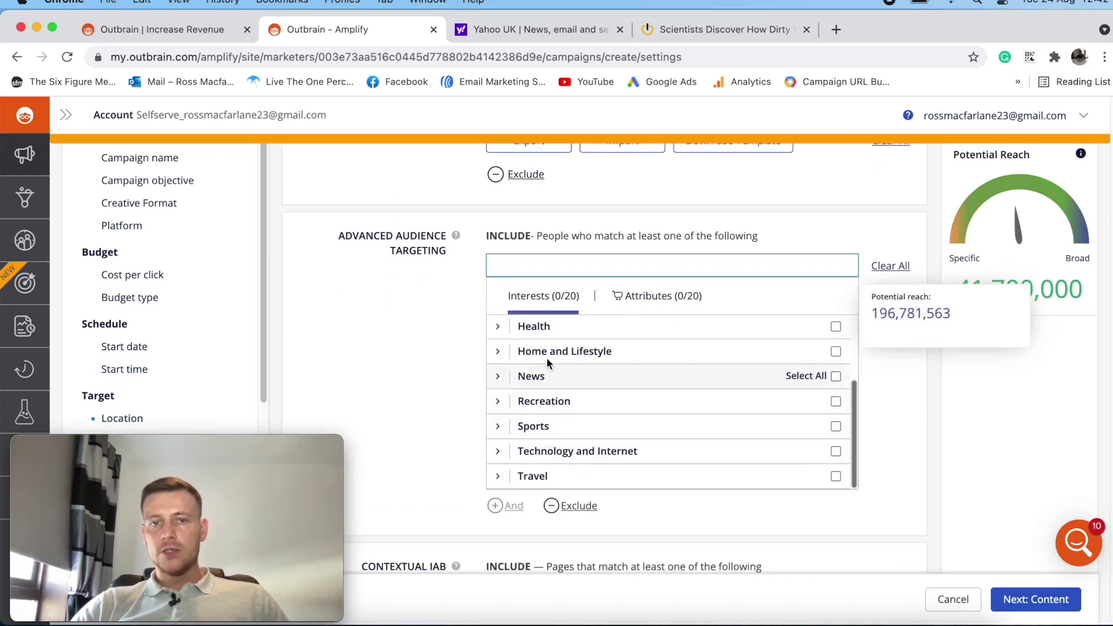
scroll(554, 348, "up", 2)
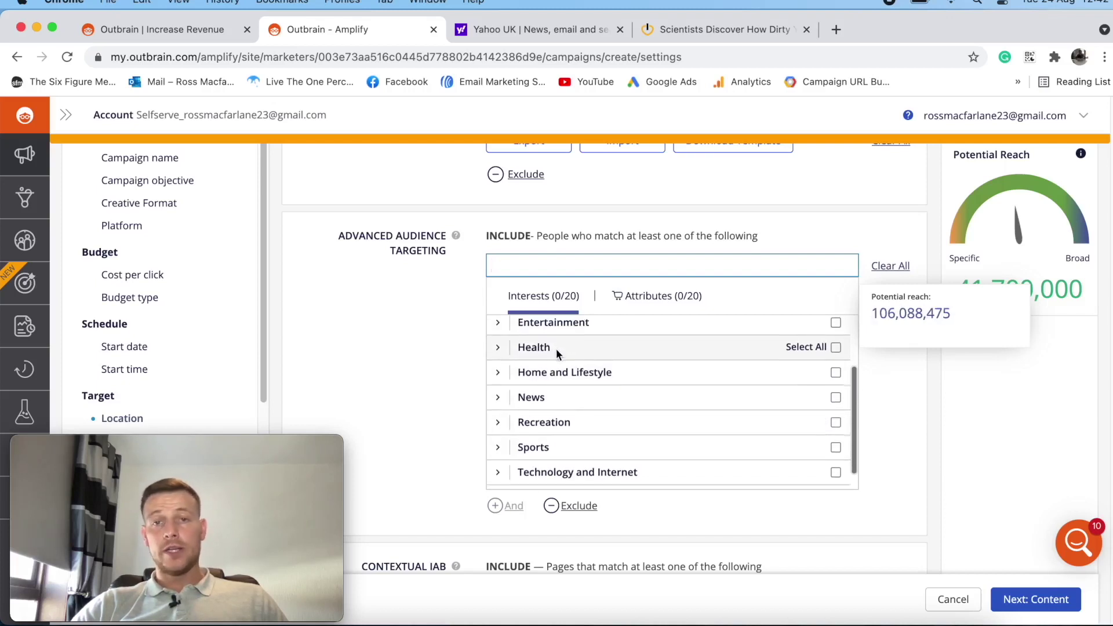
left_click(497, 372)
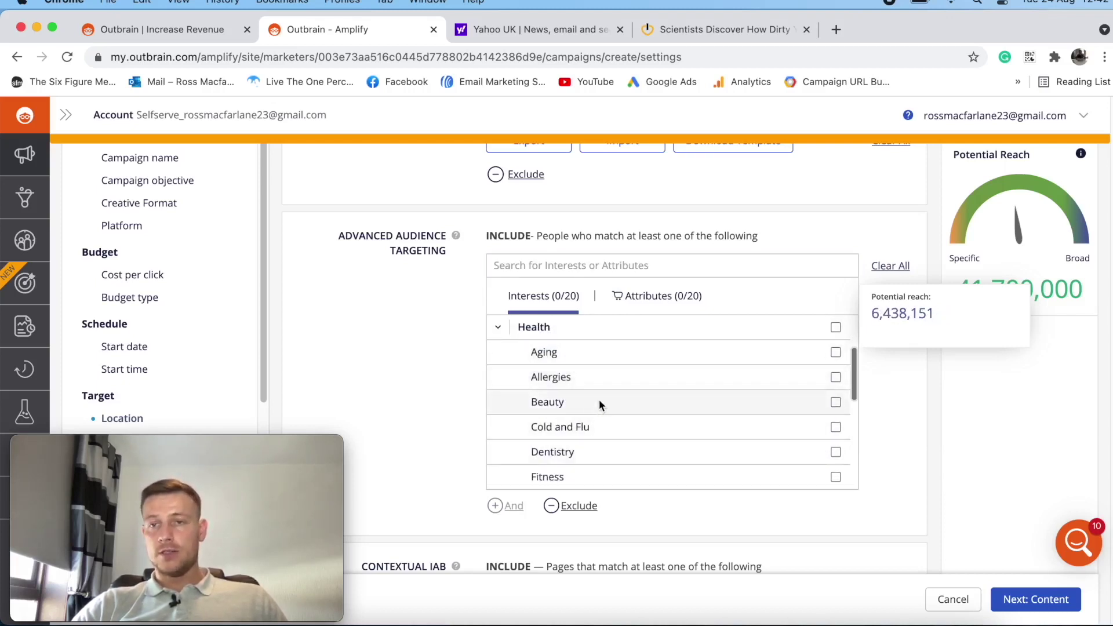
scroll(601, 392, "down", 2)
scroll(600, 391, "down", 3)
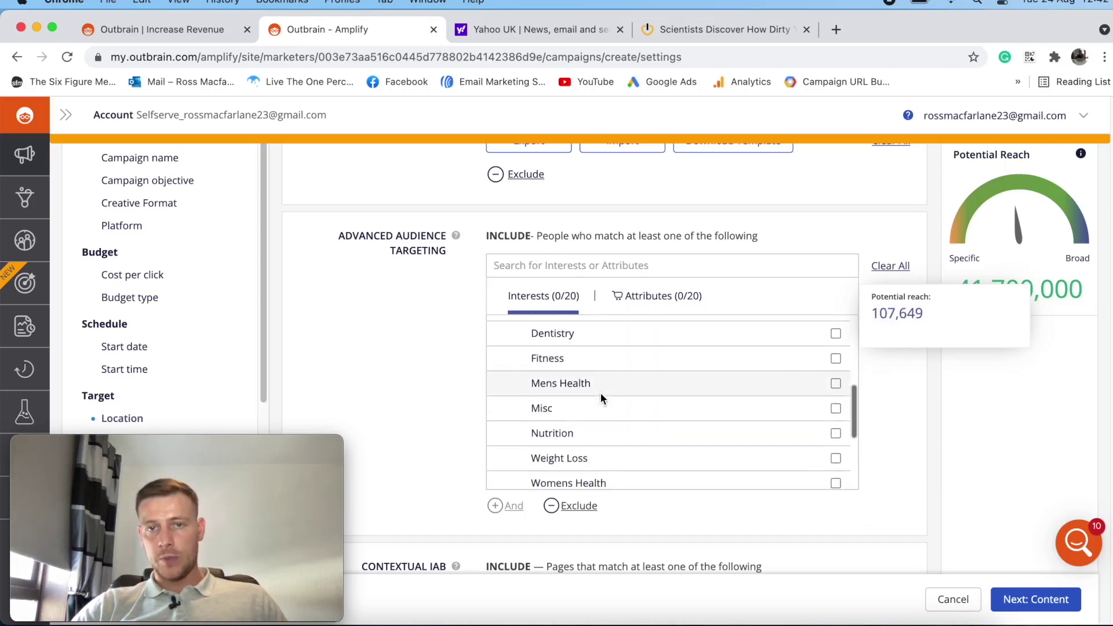
scroll(604, 391, "up", 5)
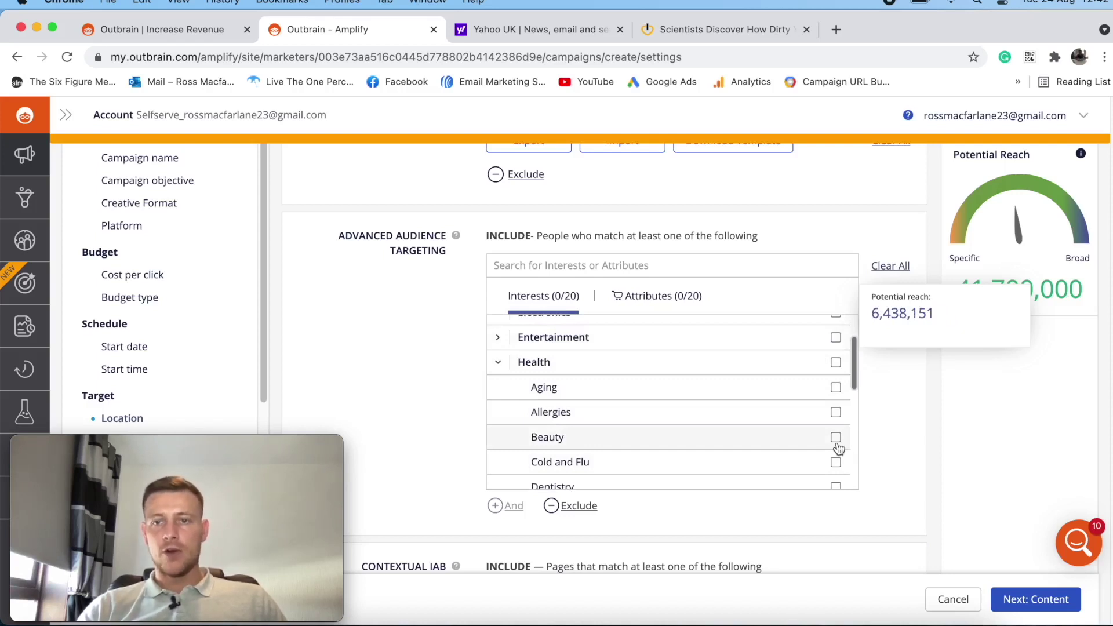
left_click(835, 439)
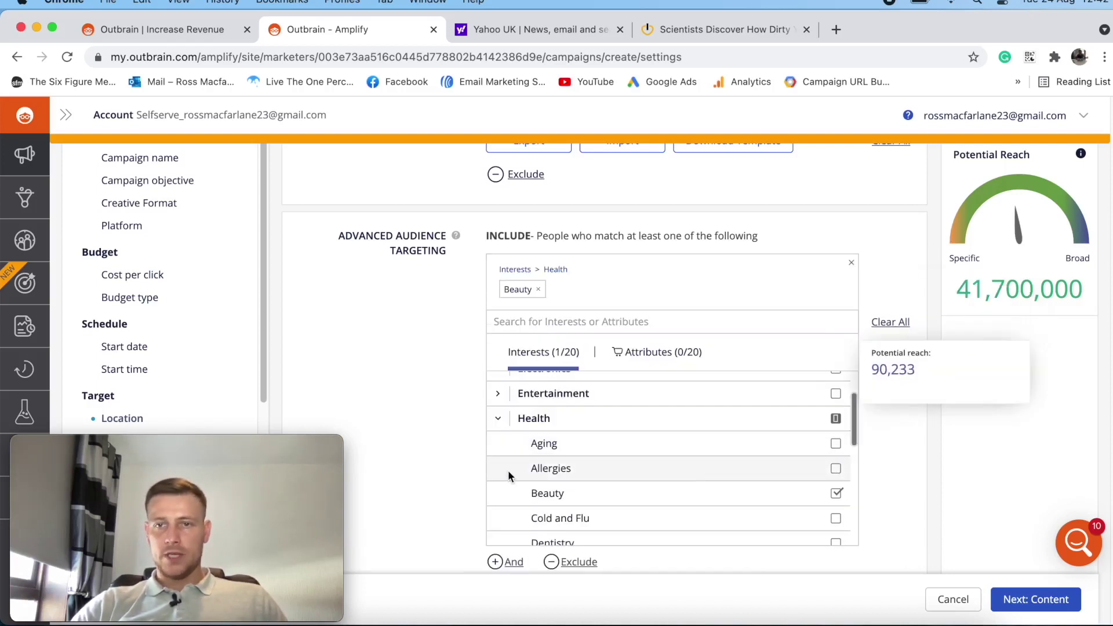
left_click(497, 418)
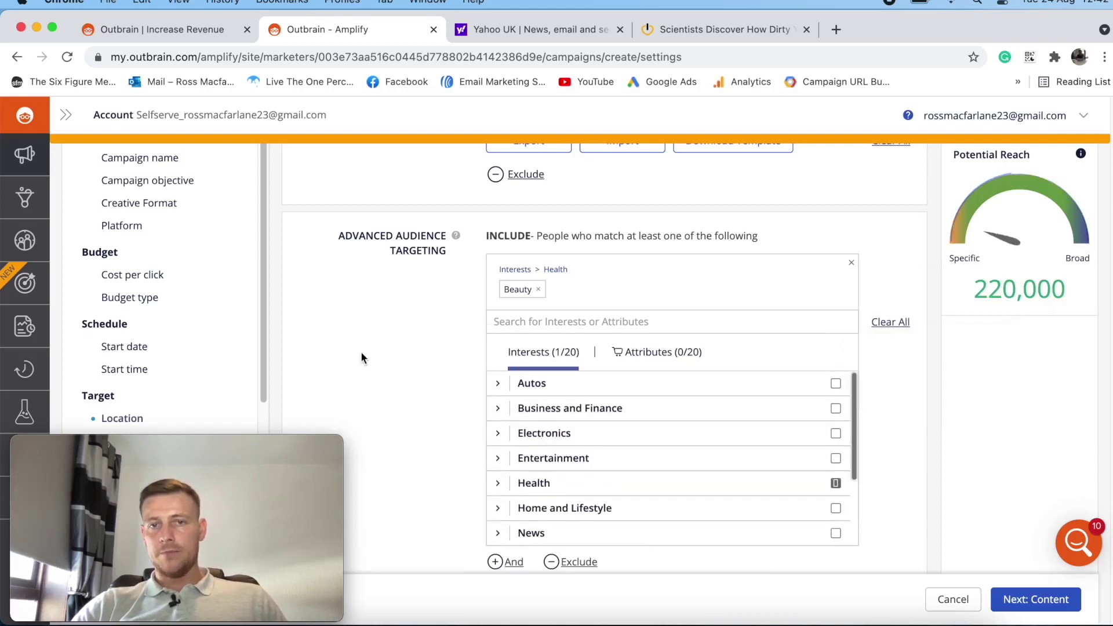
scroll(388, 354, "down", 3)
scroll(381, 349, "up", 4)
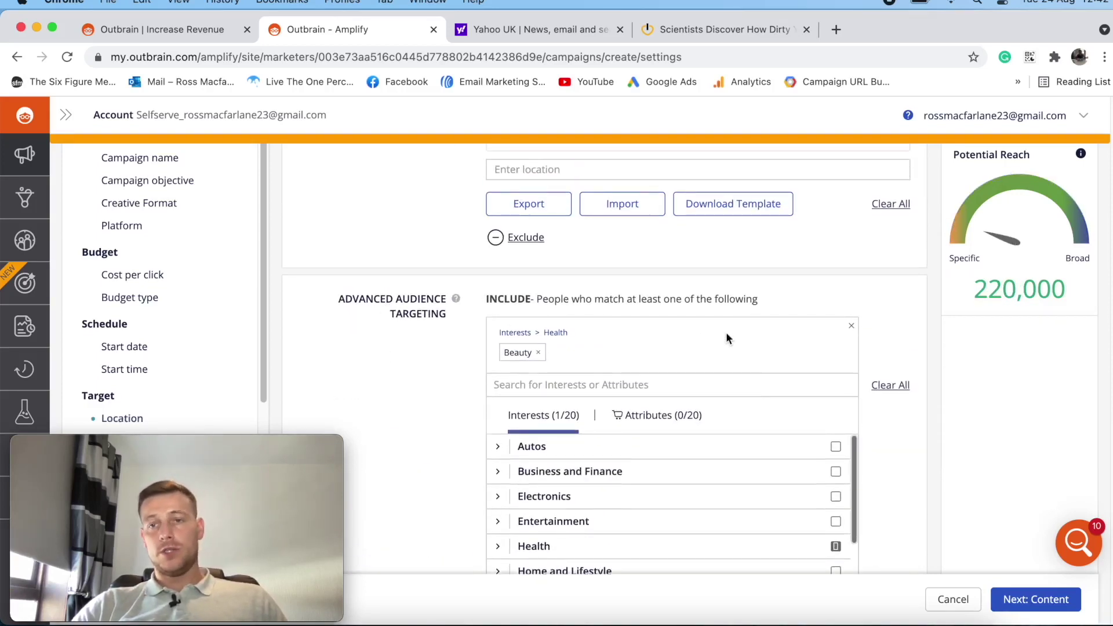
left_click(892, 324)
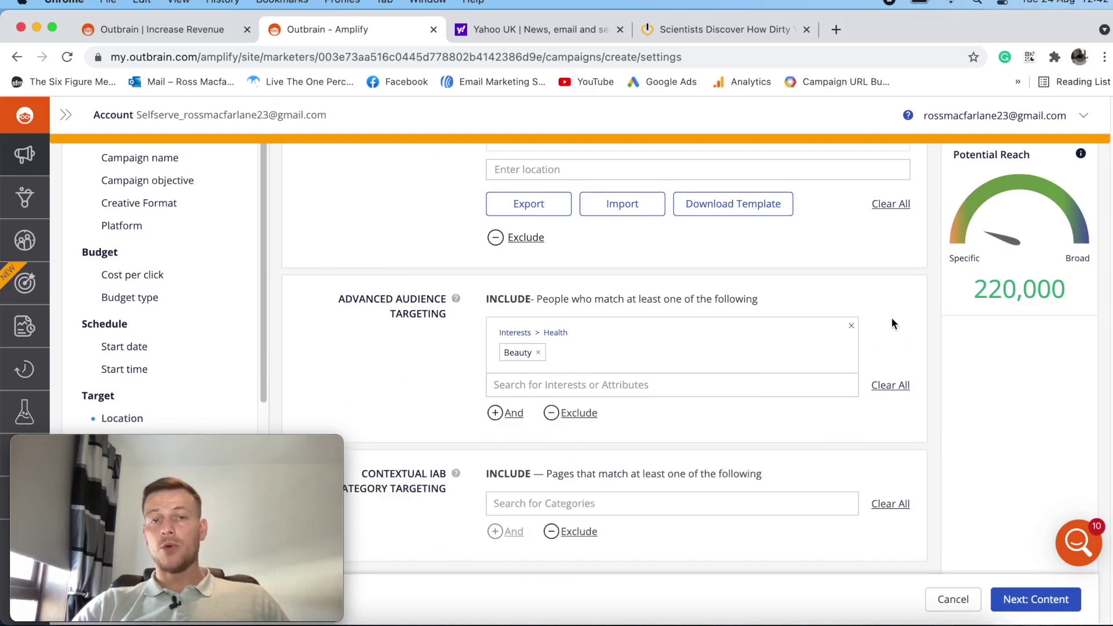
scroll(892, 325, "down", 6)
scroll(891, 326, "down", 1)
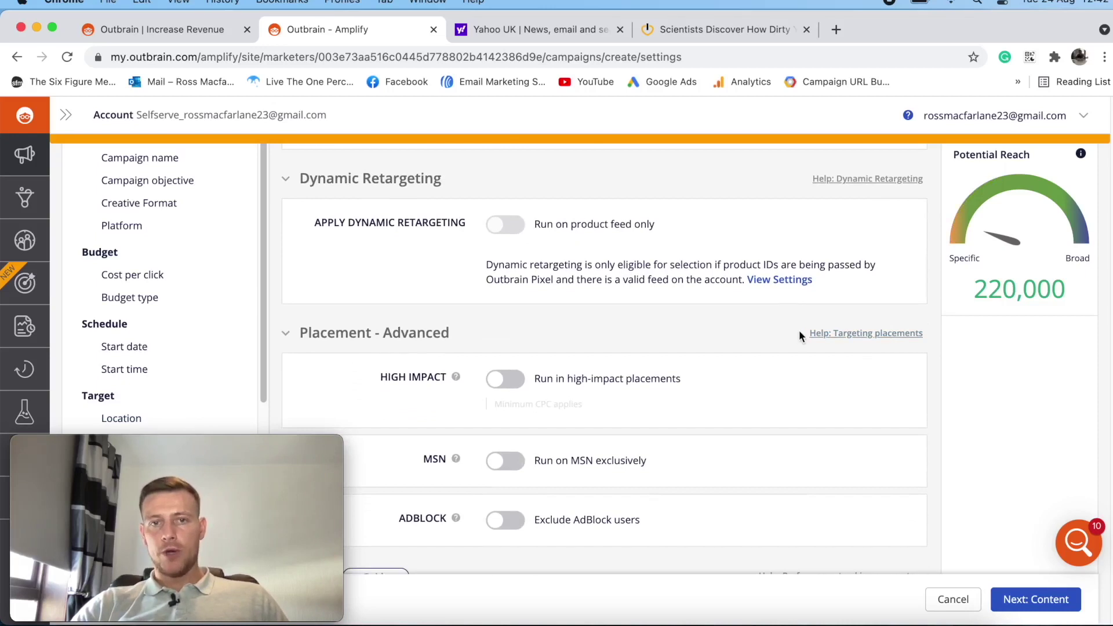
scroll(800, 329, "down", 1)
scroll(802, 329, "down", 2)
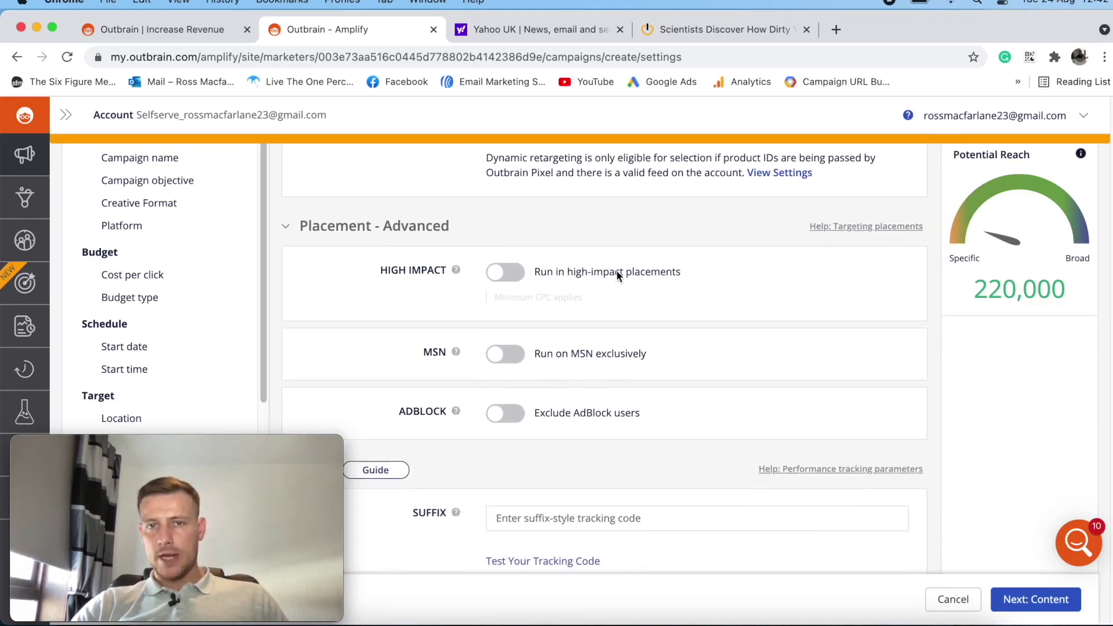
left_click(513, 274)
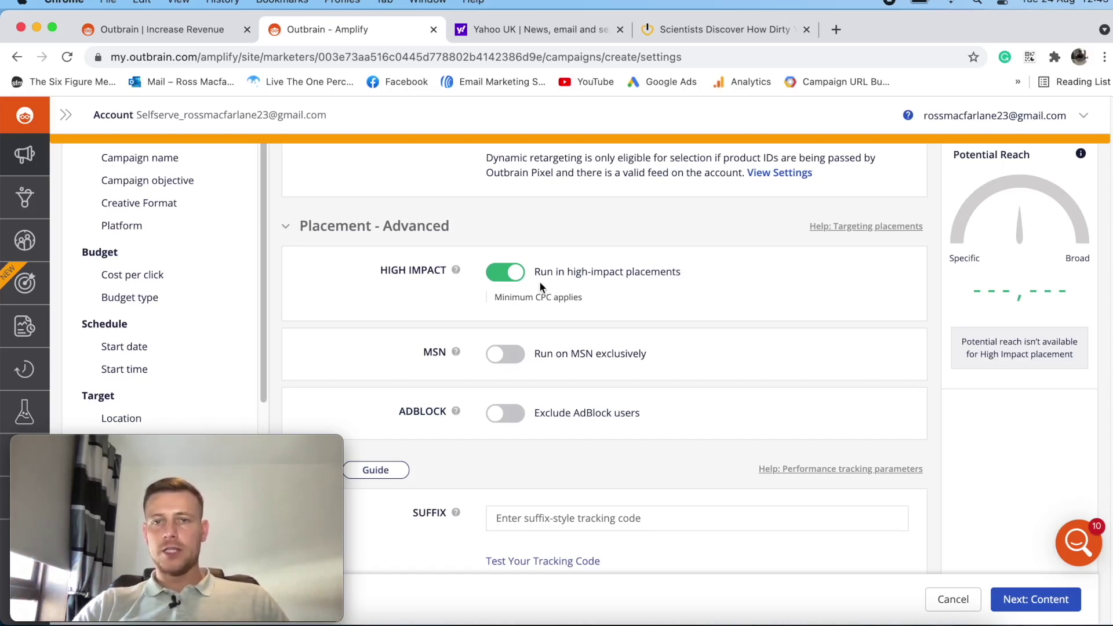
left_click(507, 275)
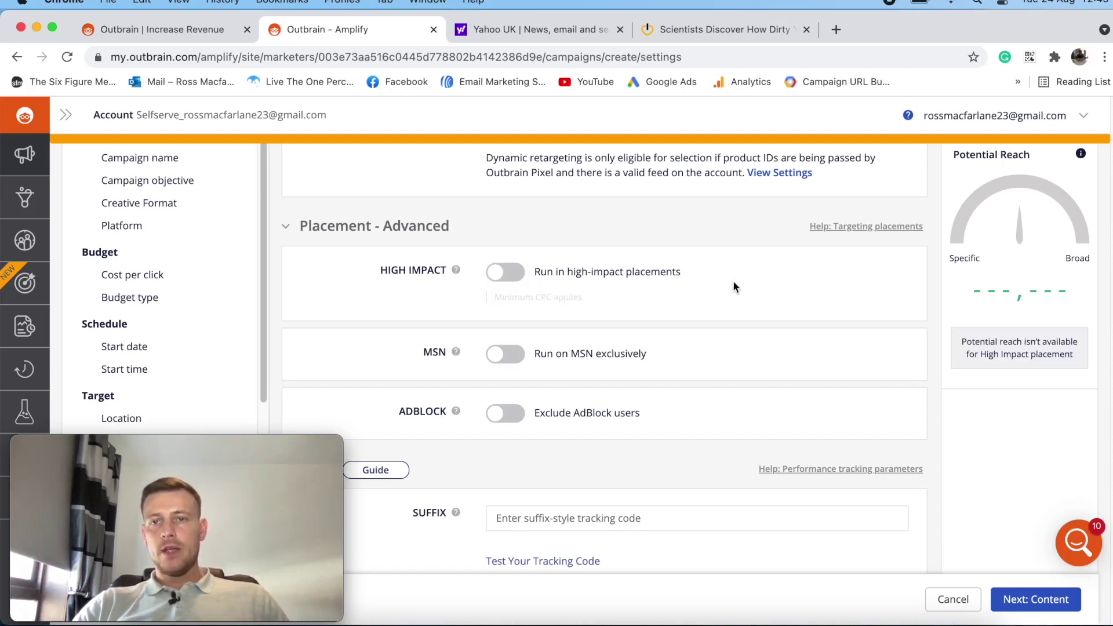
scroll(733, 281, "down", 2)
scroll(732, 289, "down", 2)
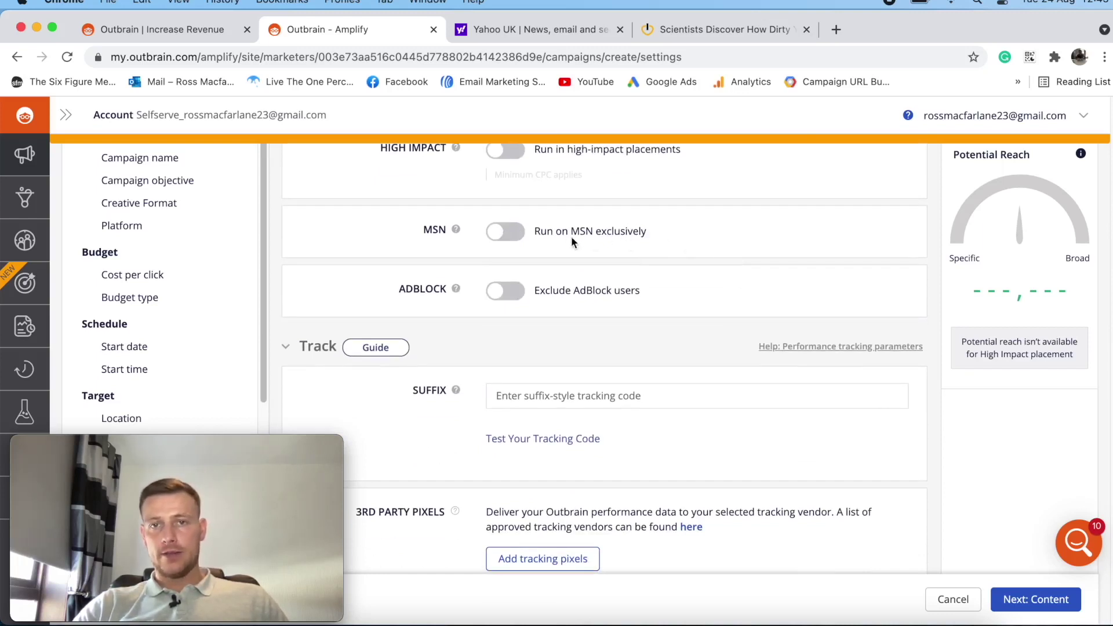
scroll(614, 244, "down", 2)
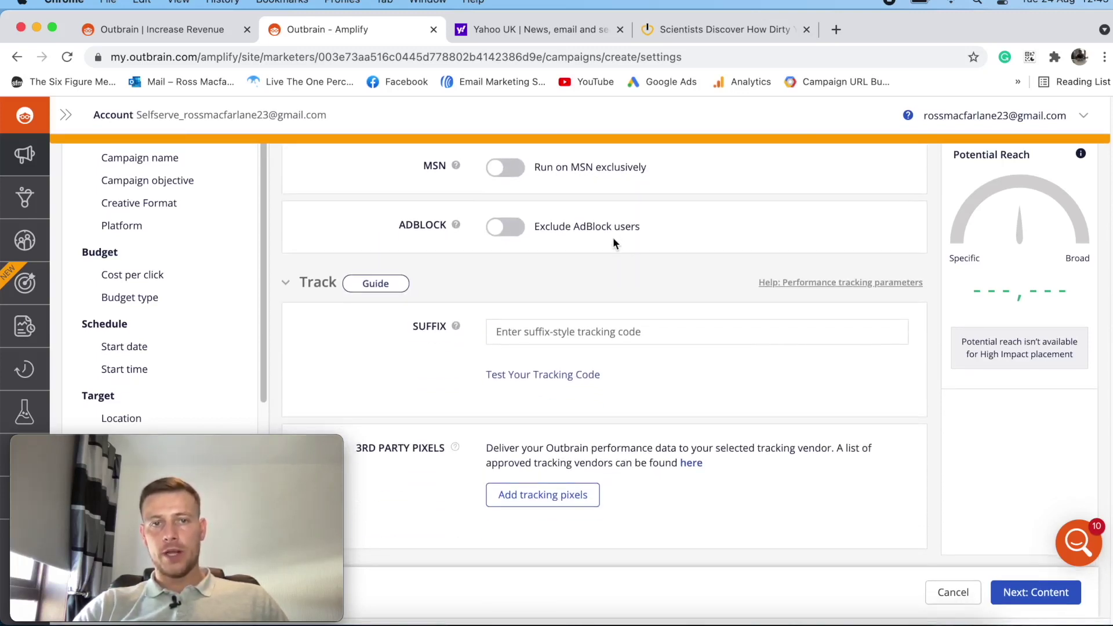
scroll(713, 259, "down", 1)
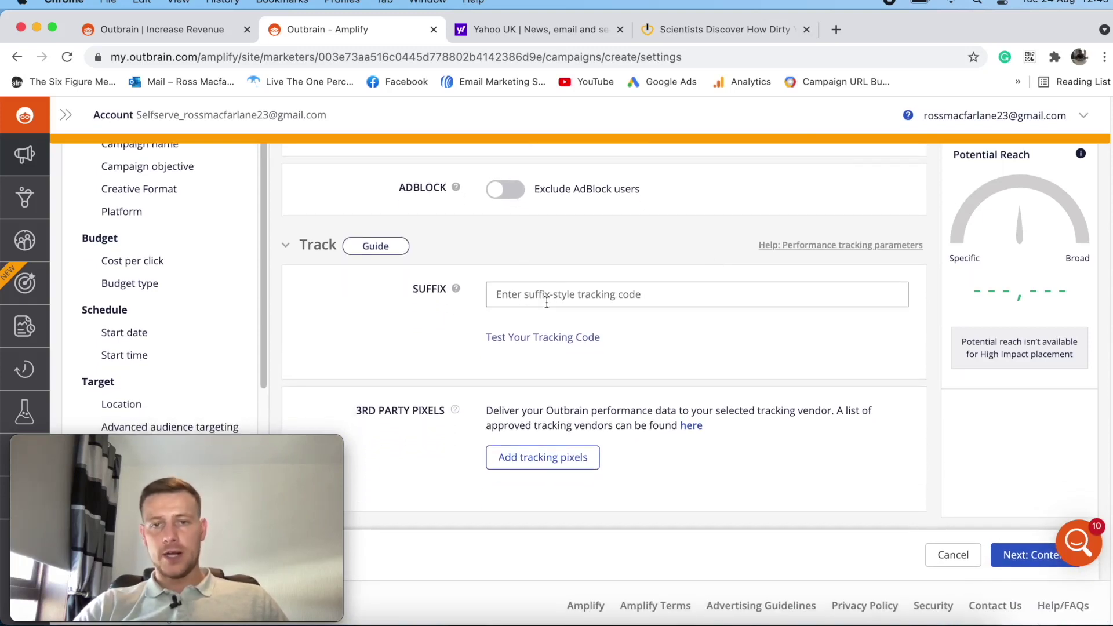
Advance to the Content step, leaving the content URL field empty.
left_click(1021, 558)
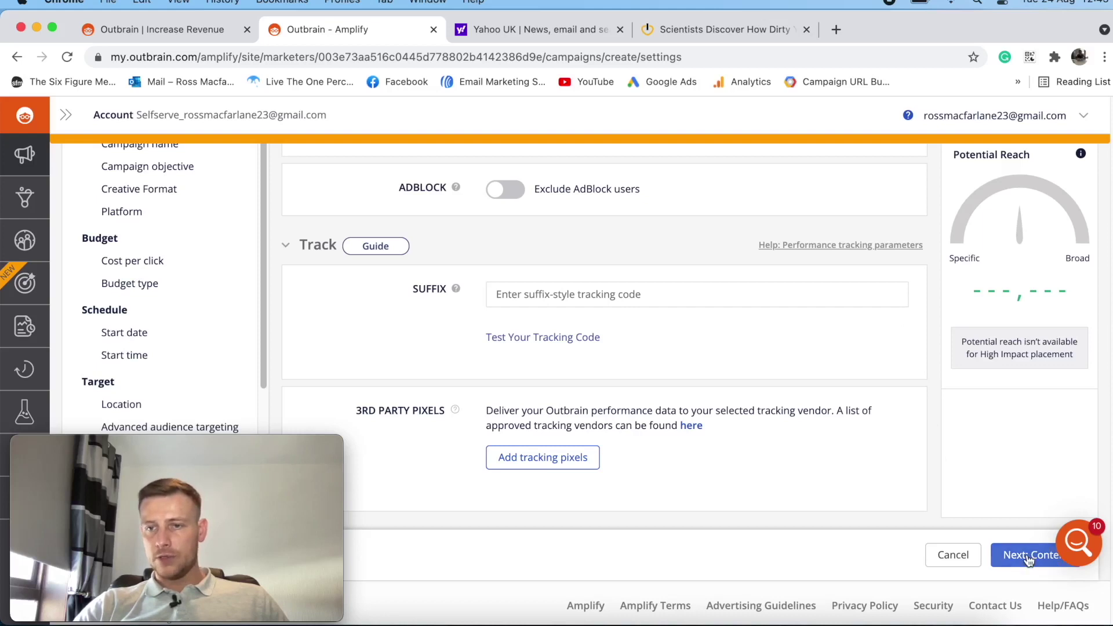
scroll(538, 311, "down", 2)
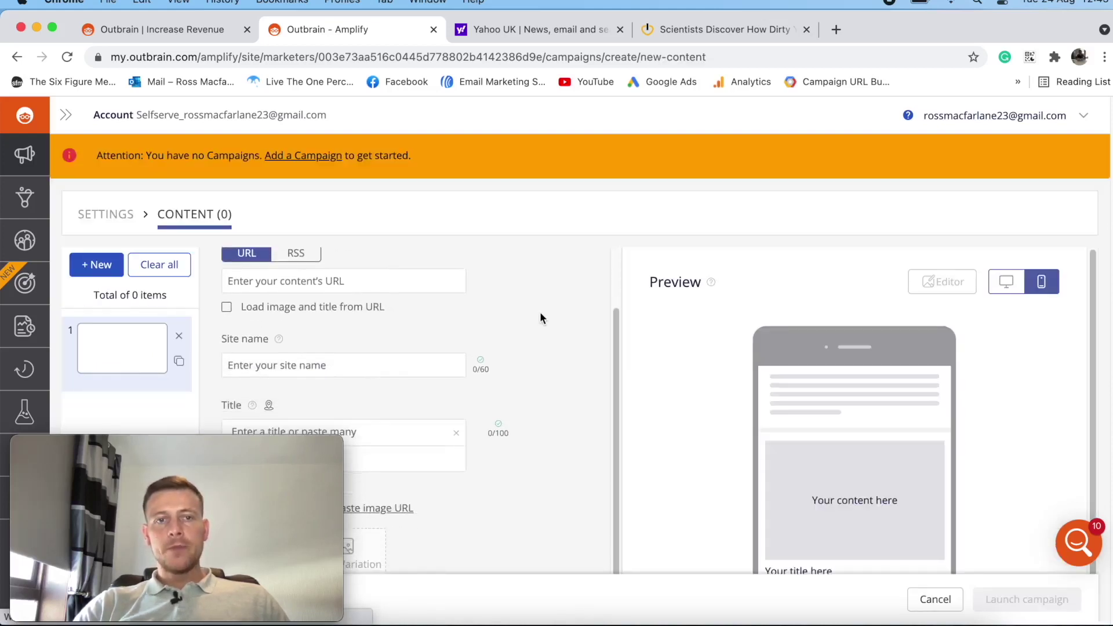
scroll(547, 323, "up", 2)
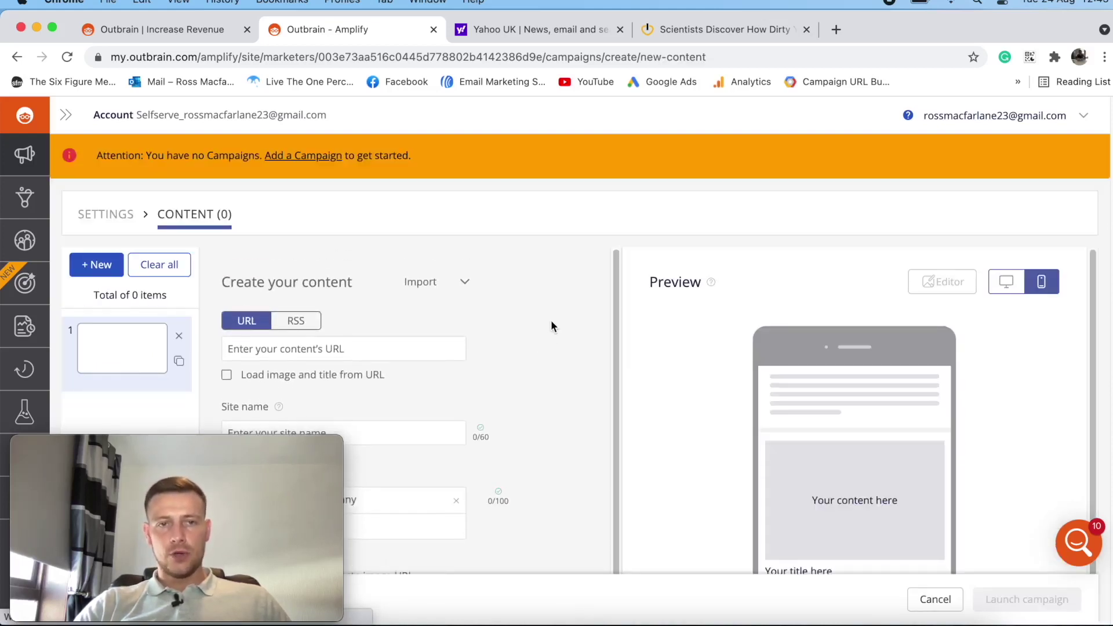
scroll(551, 321, "down", 3)
left_click(273, 284)
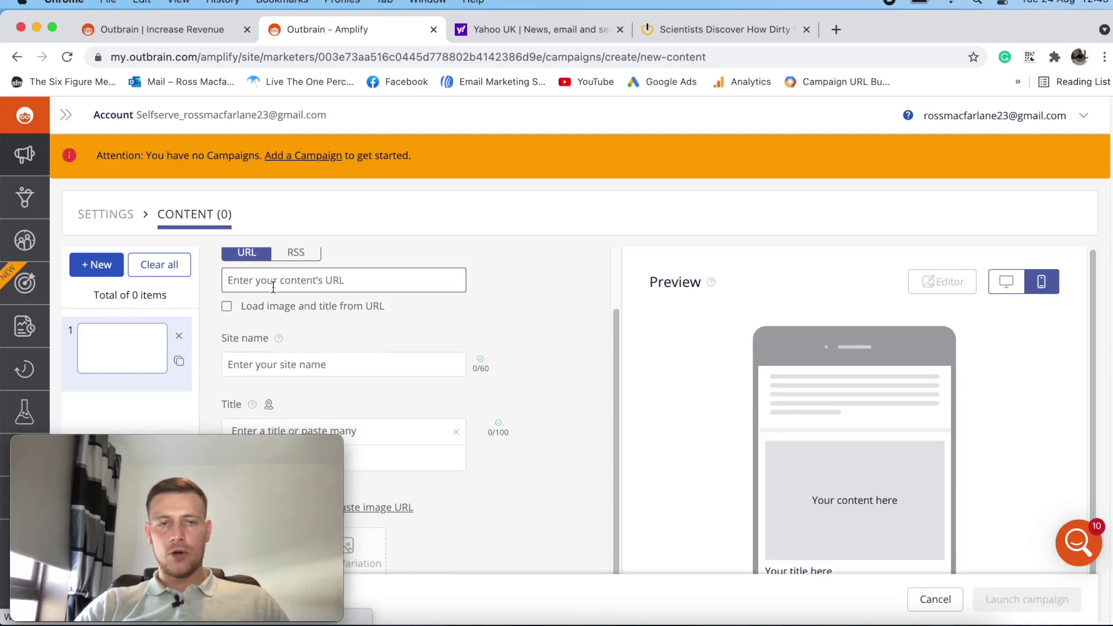
left_click(495, 280)
scroll(503, 284, "down", 2)
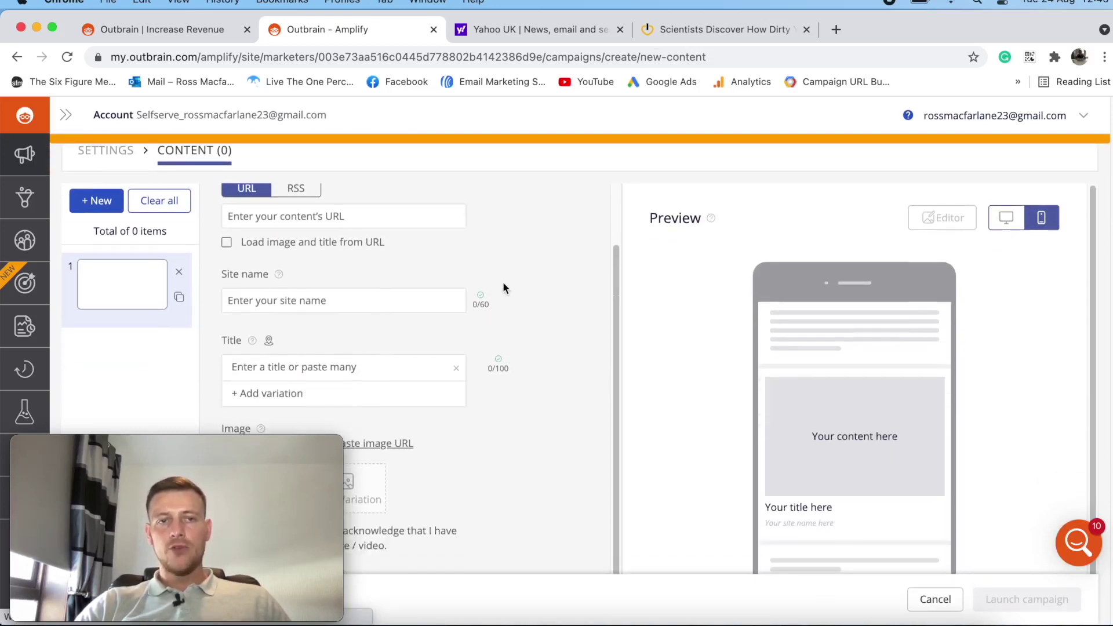
scroll(510, 282, "down", 2)
Enter 'Trending Skin News' as the site name, correcting the typos along the way.
left_click(316, 251)
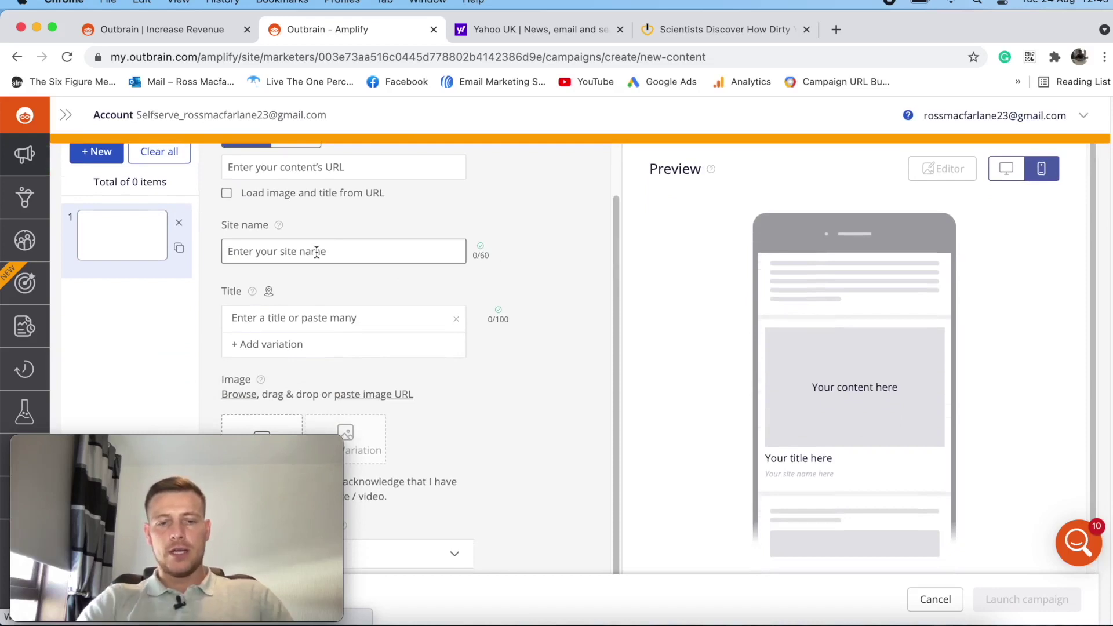
type("Skin")
key("BackSpace")
key("BackSpace")
key("BackSpace")
key("BackSpace")
key("BackSpace")
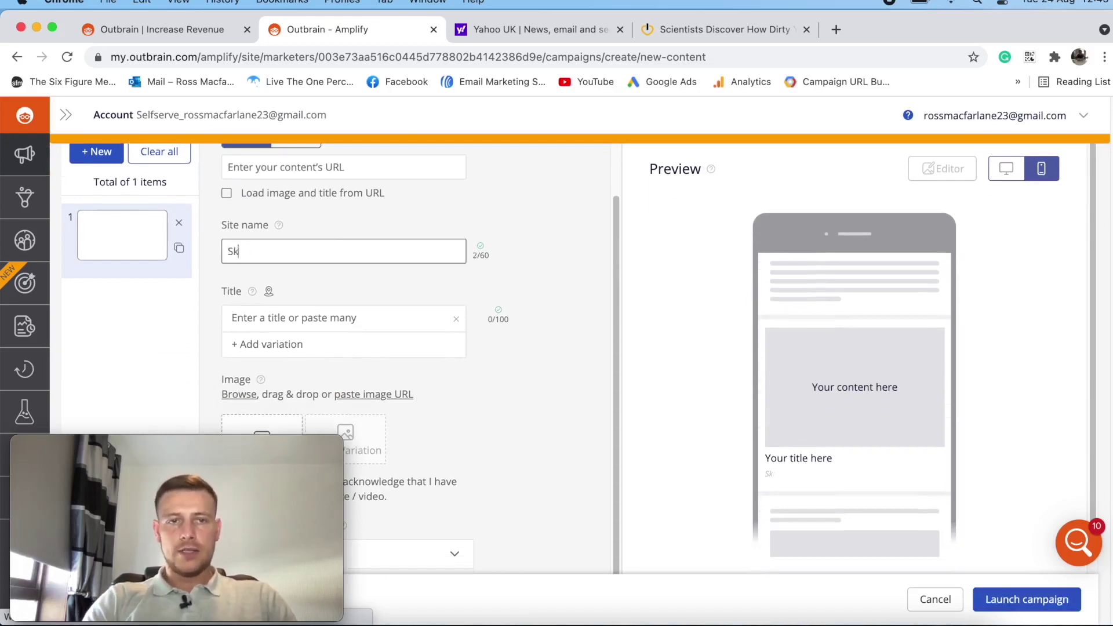
type("Trenind")
key("BackSpace")
key("BackSpace")
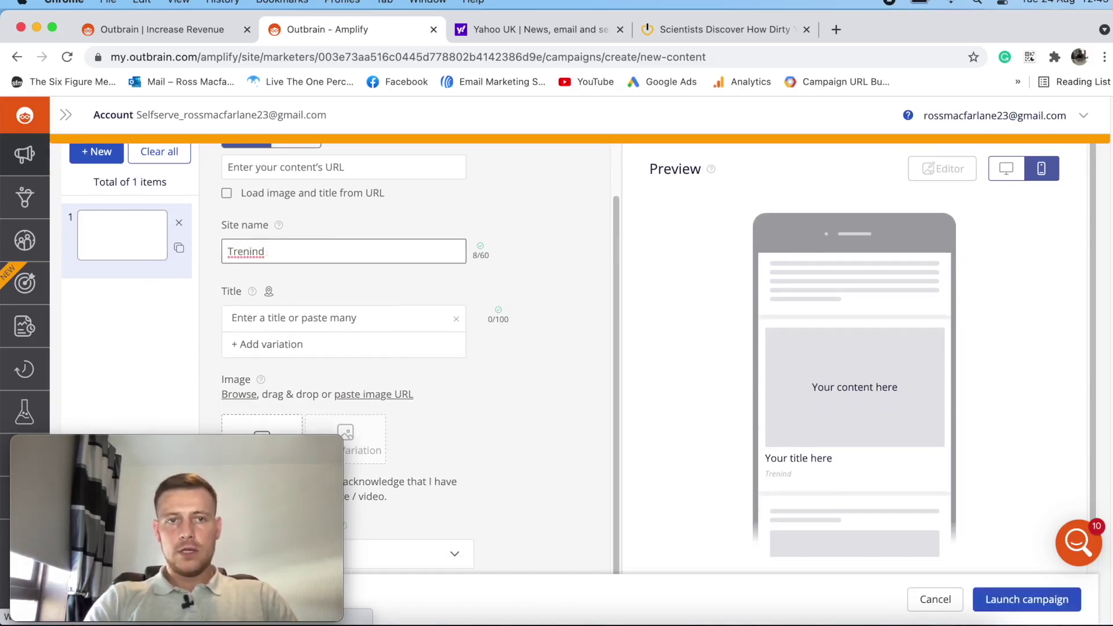
type("g Skin N")
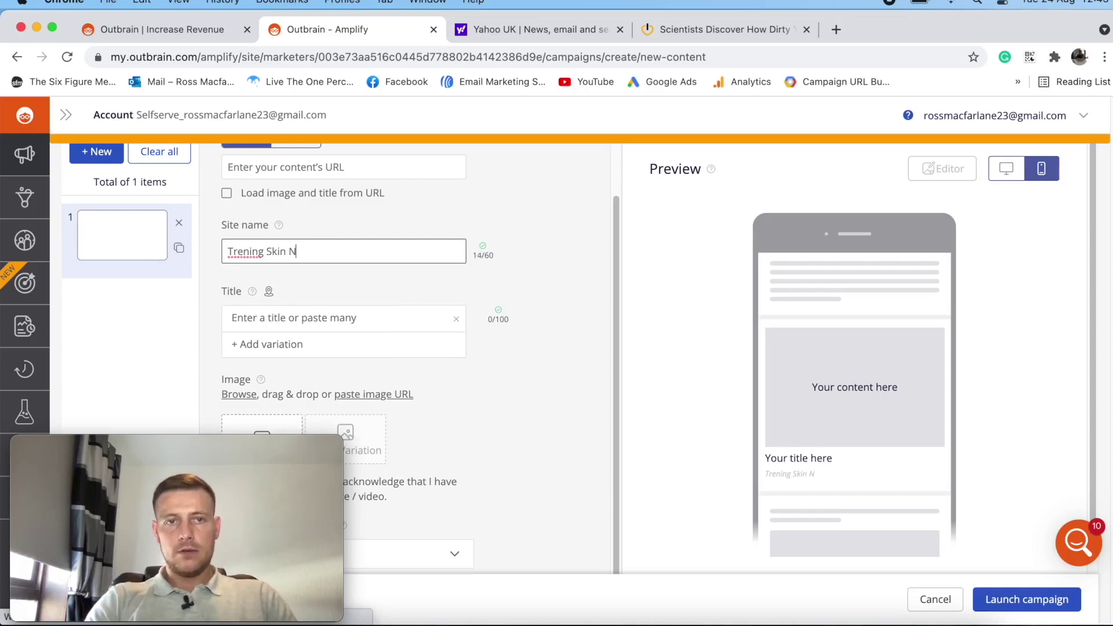
type("ews")
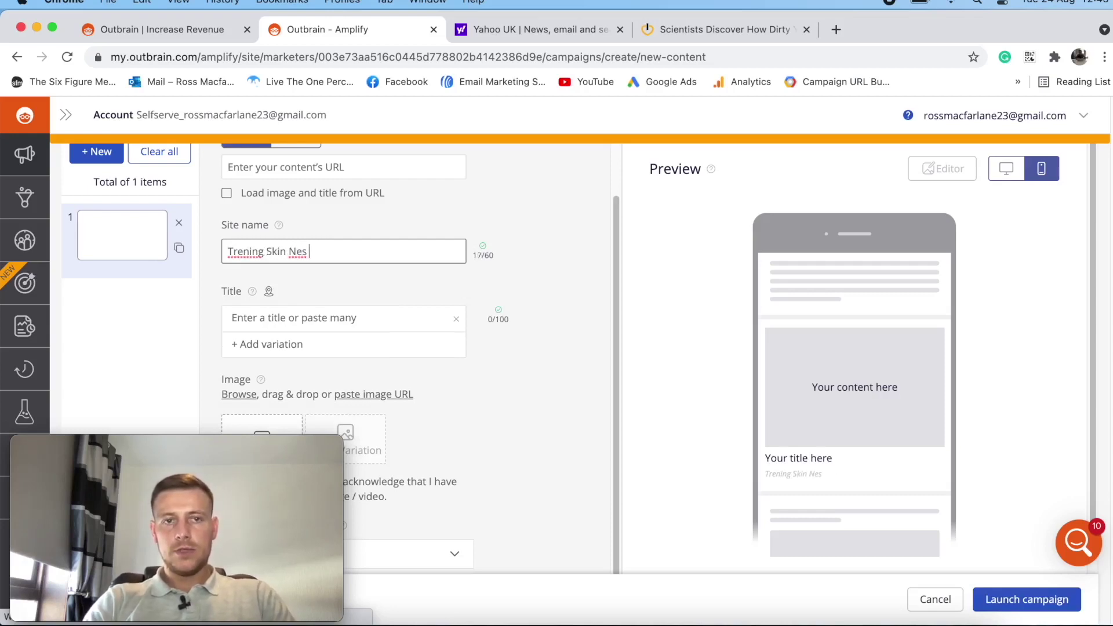
key("BackSpace")
key("BackSpace")
type("ws")
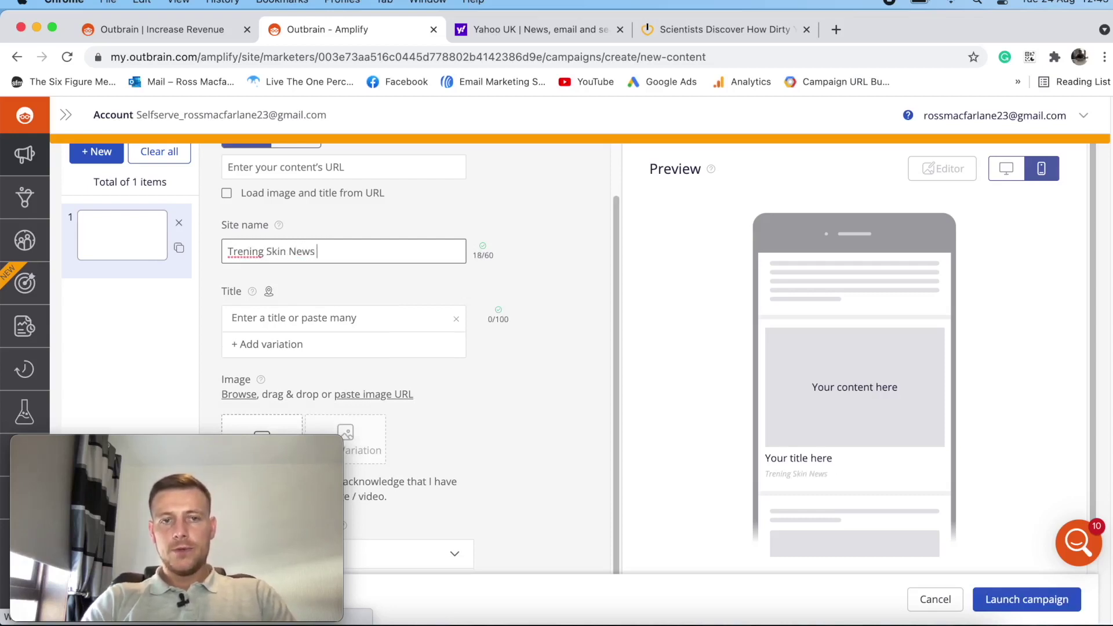
left_click(249, 251)
type("d")
left_click(412, 287)
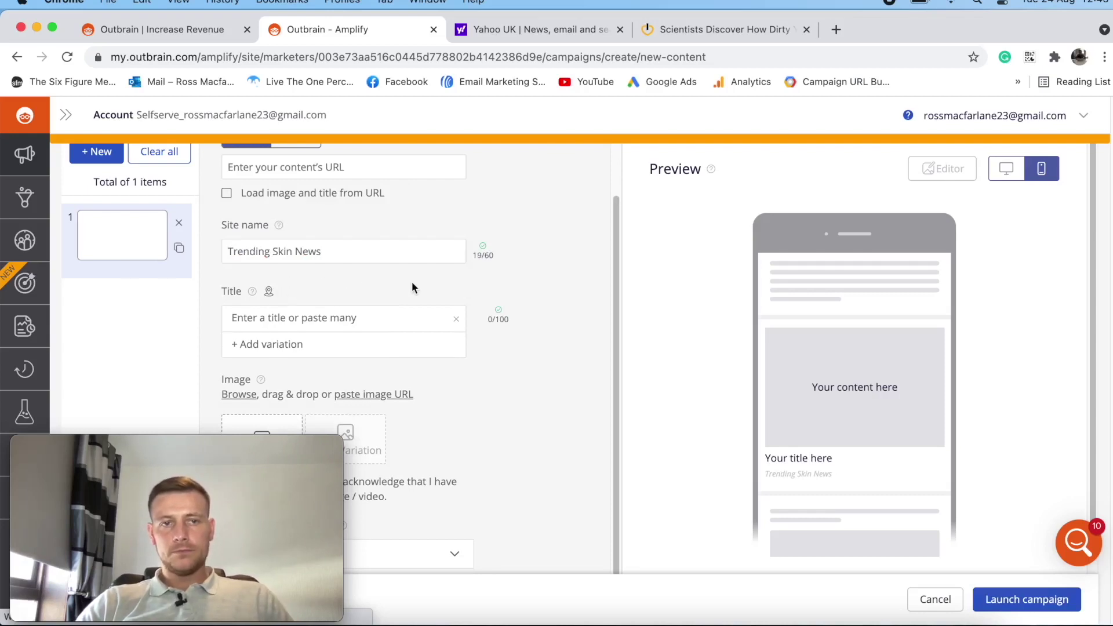
left_click(318, 321)
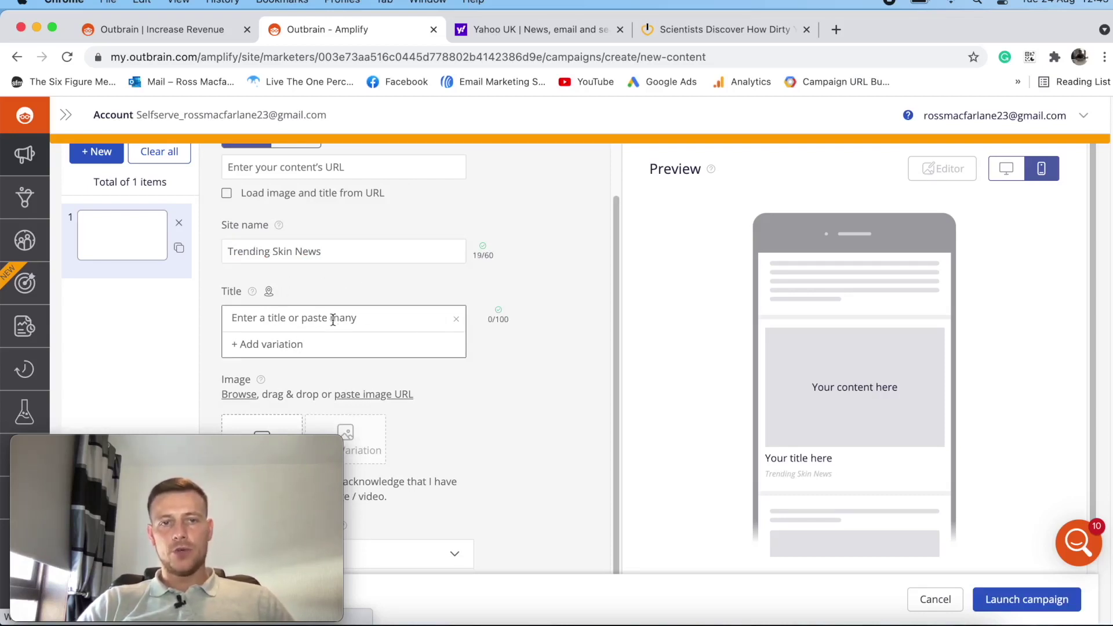
scroll(509, 334, "down", 3)
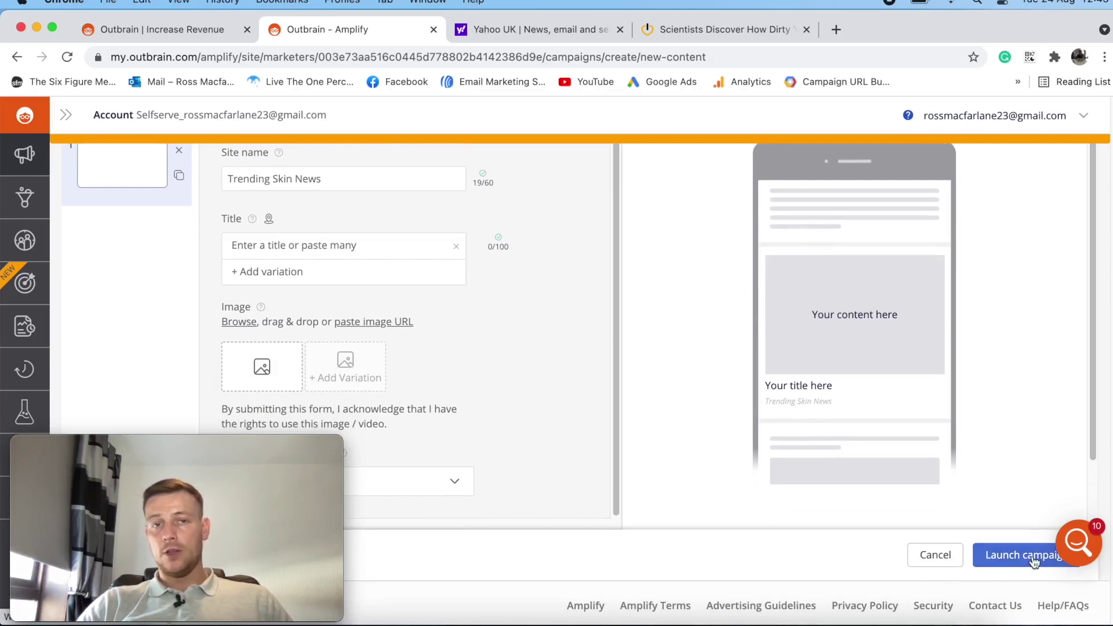
Switch back to the 'Outbrain | Increase Revenue' native ads landing page tab.
scroll(563, 320, "up", 3)
scroll(568, 310, "up", 2)
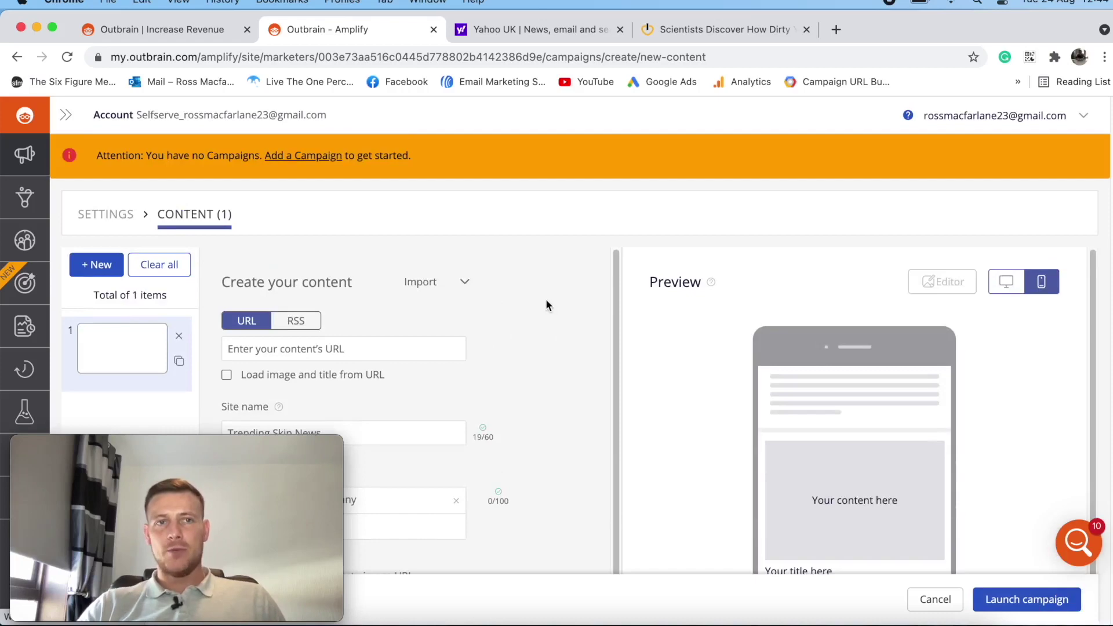
left_click(173, 29)
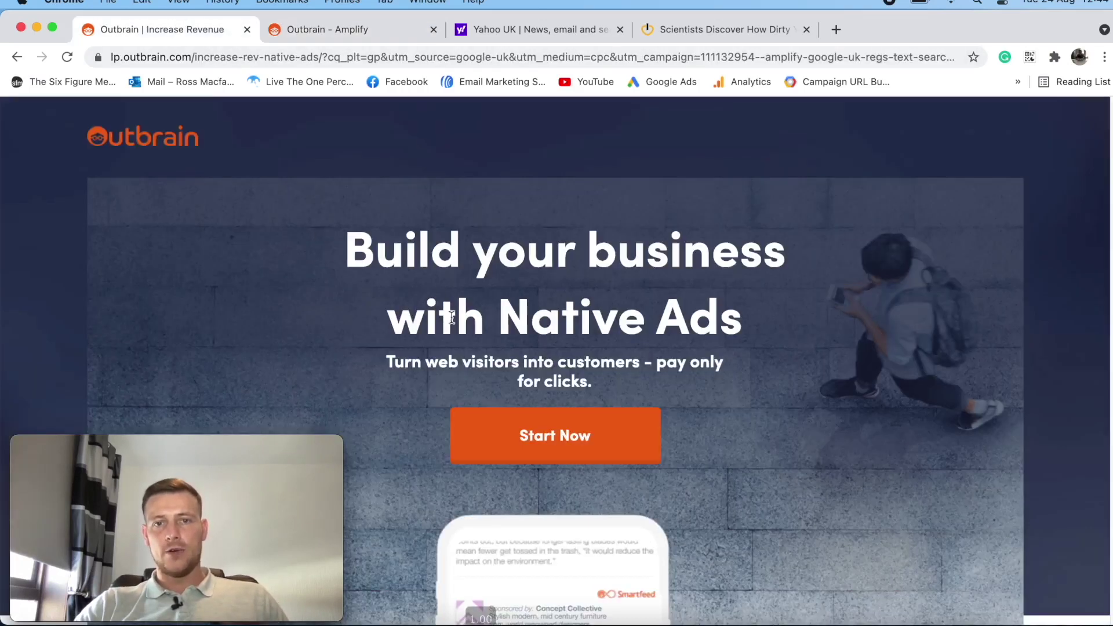
scroll(452, 317, "down", 15)
scroll(102, 93, "up", 1)
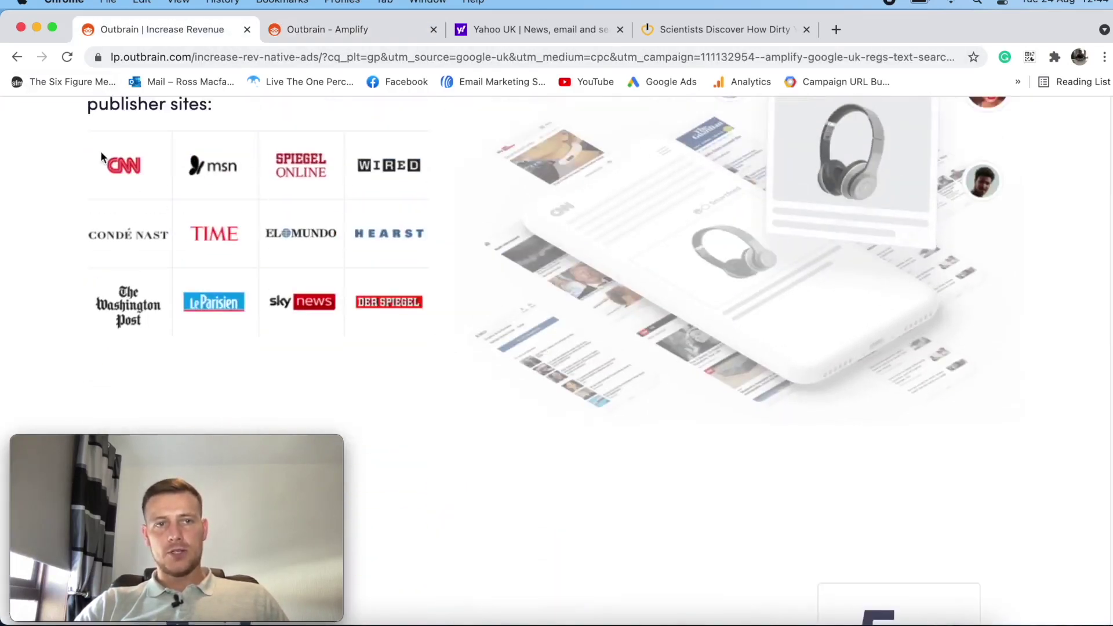